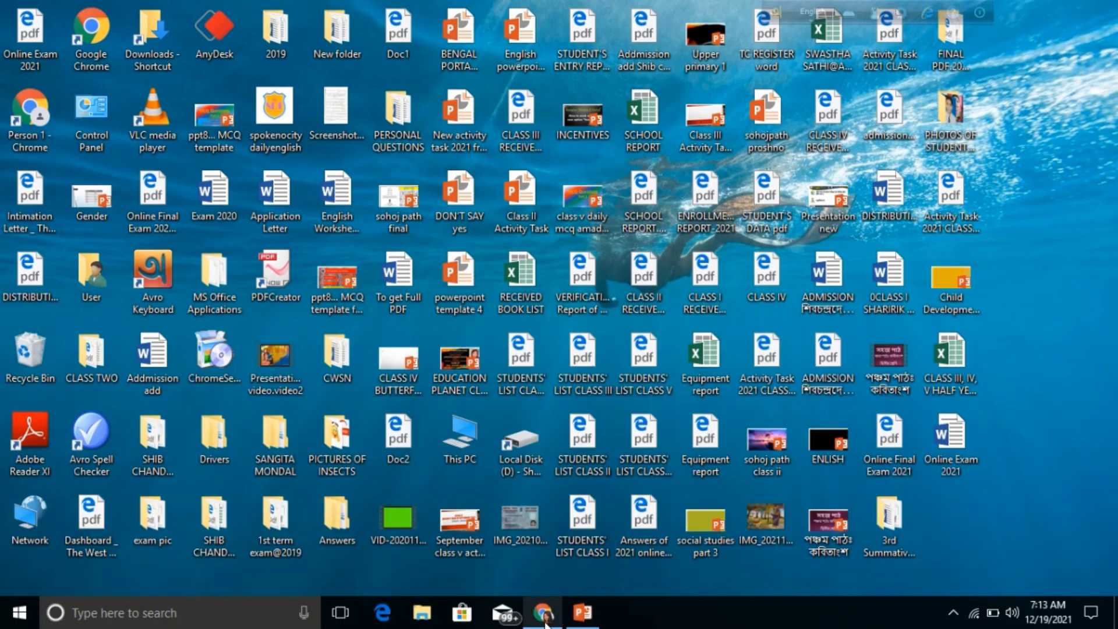
# Step: Bring the Banglar Shiksha portal to the front and log in to SMS
pyautogui.moveTo(544, 622)
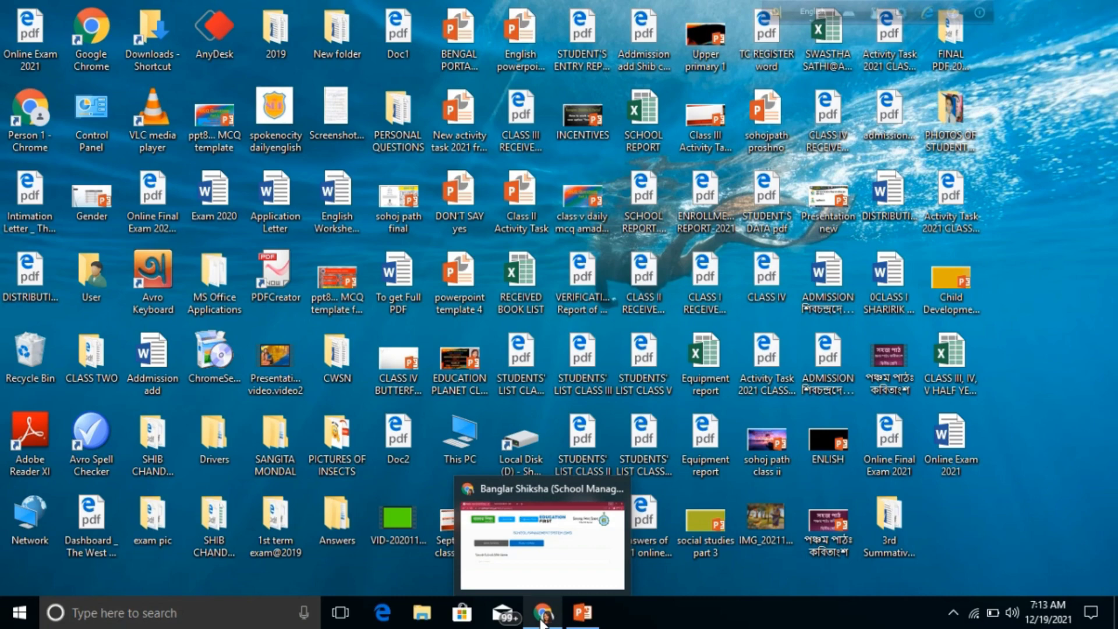
pyautogui.click(542, 622)
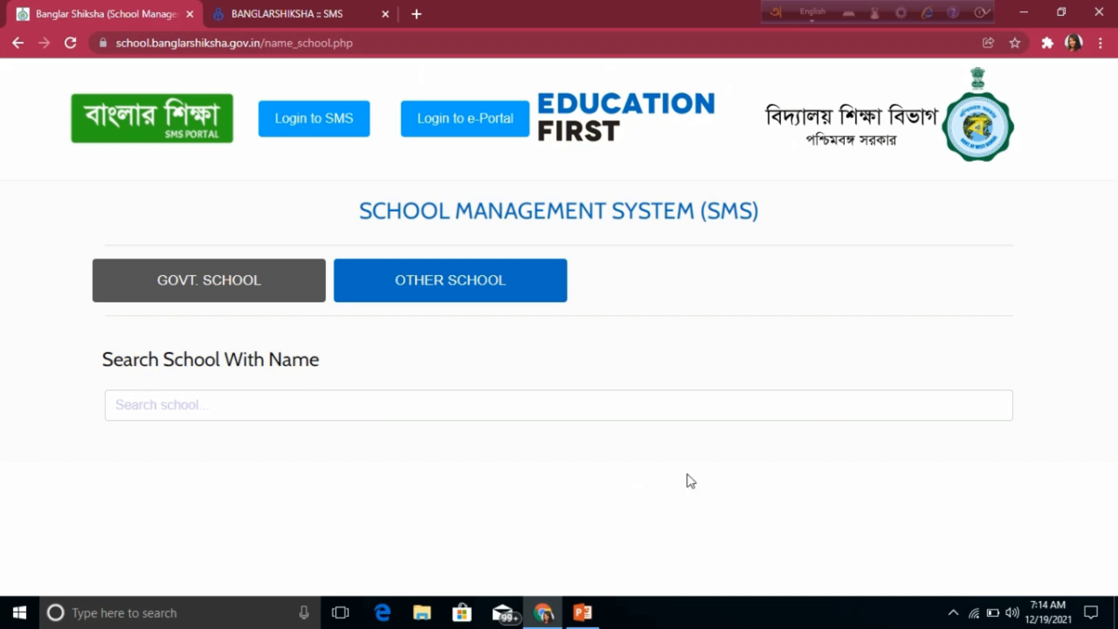
pyautogui.click(318, 121)
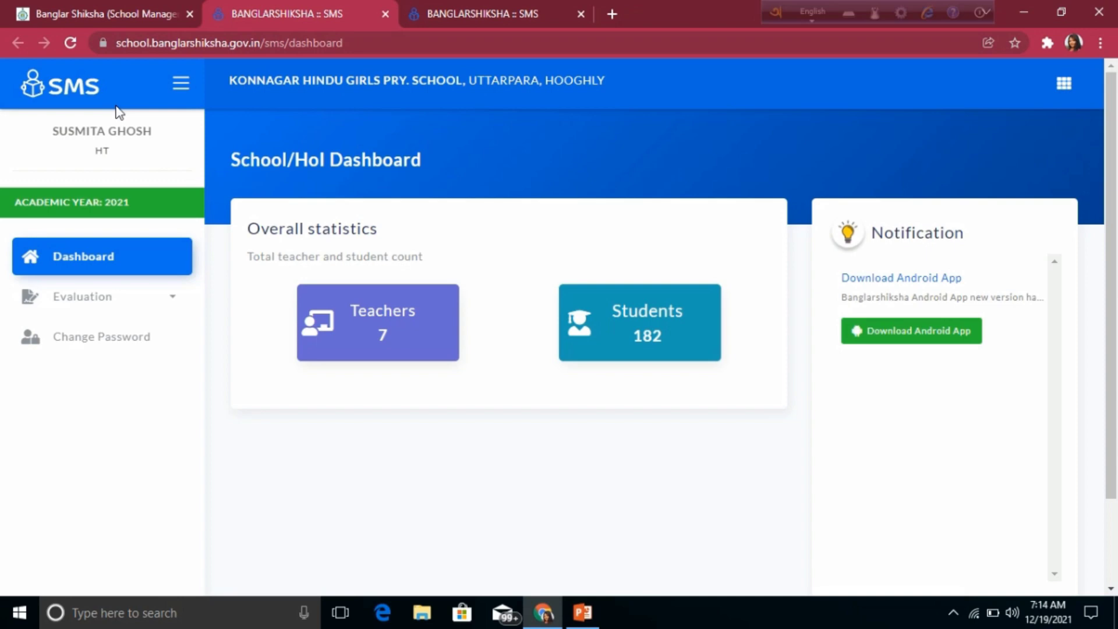
# Step: Reload the dashboard, then collapse and re-expand the navigation panel
pyautogui.click(71, 43)
pyautogui.click(180, 83)
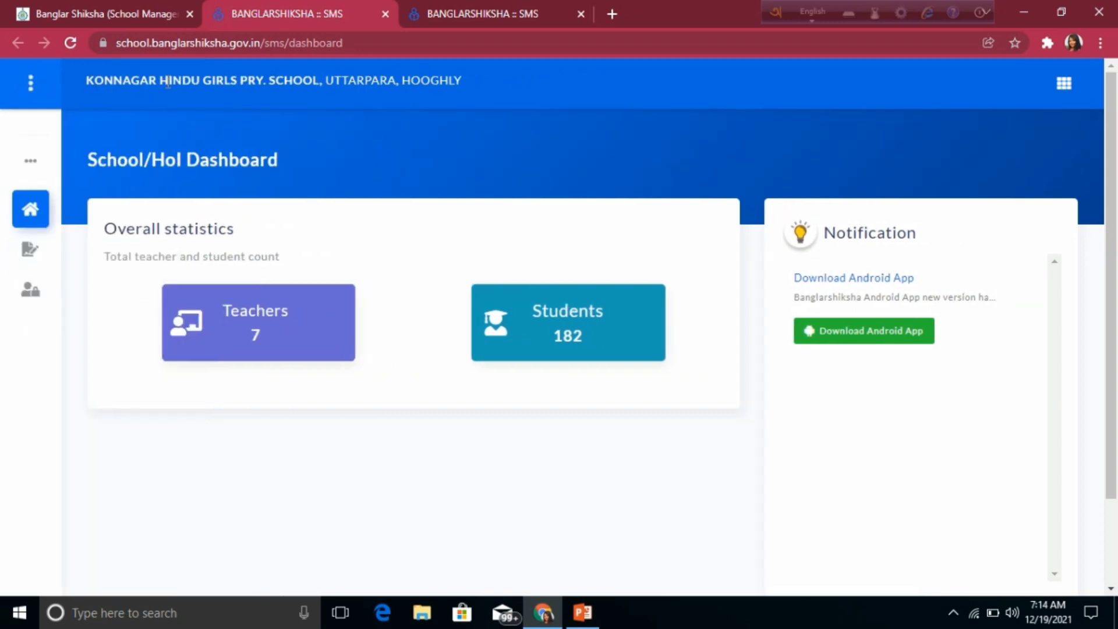
pyautogui.click(33, 83)
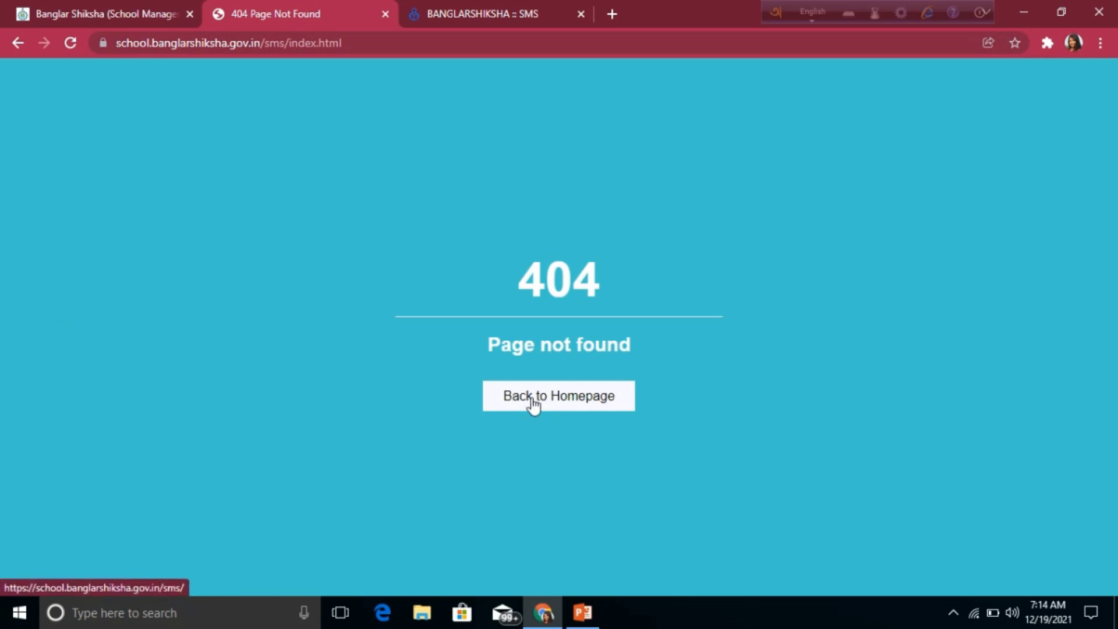
# Step: Return from the 404 page to the dashboard and log out from the account menu
pyautogui.click(588, 400)
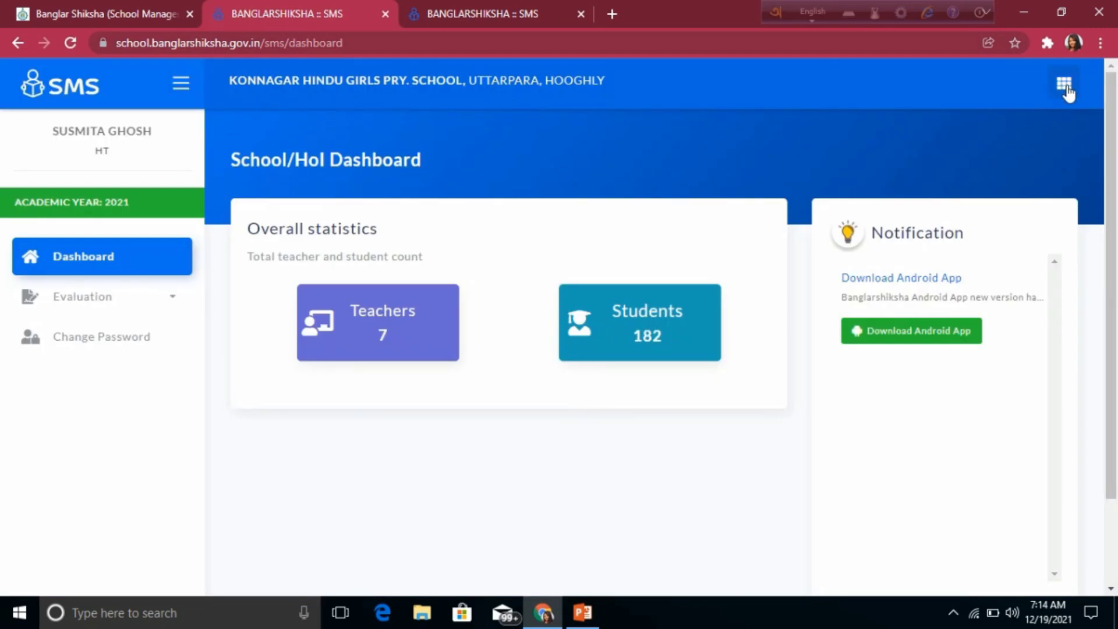
pyautogui.click(1066, 87)
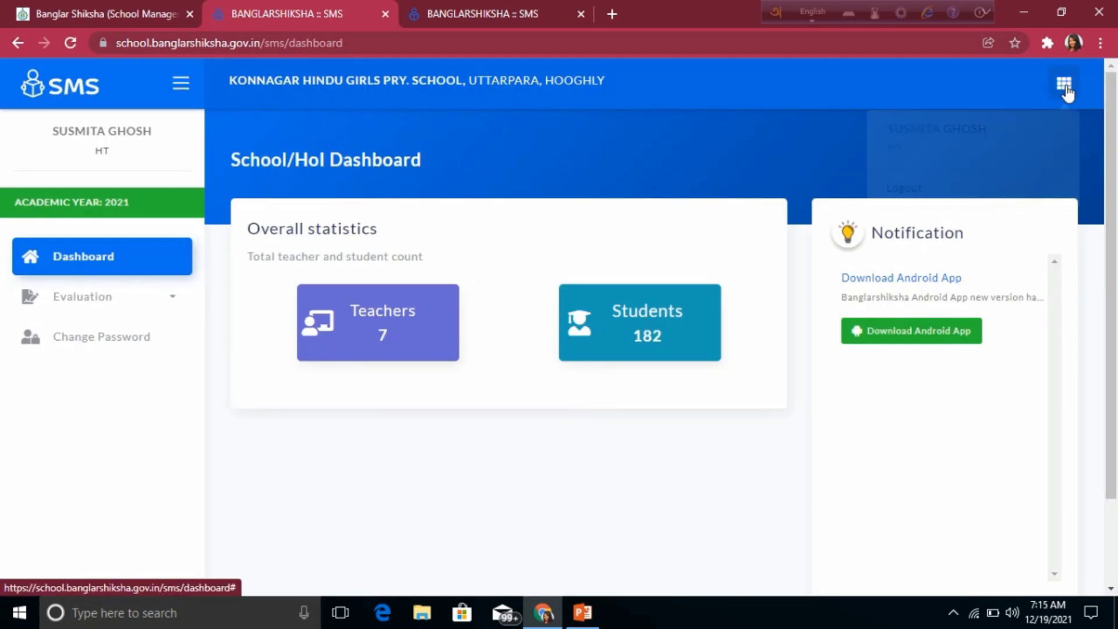
pyautogui.click(909, 189)
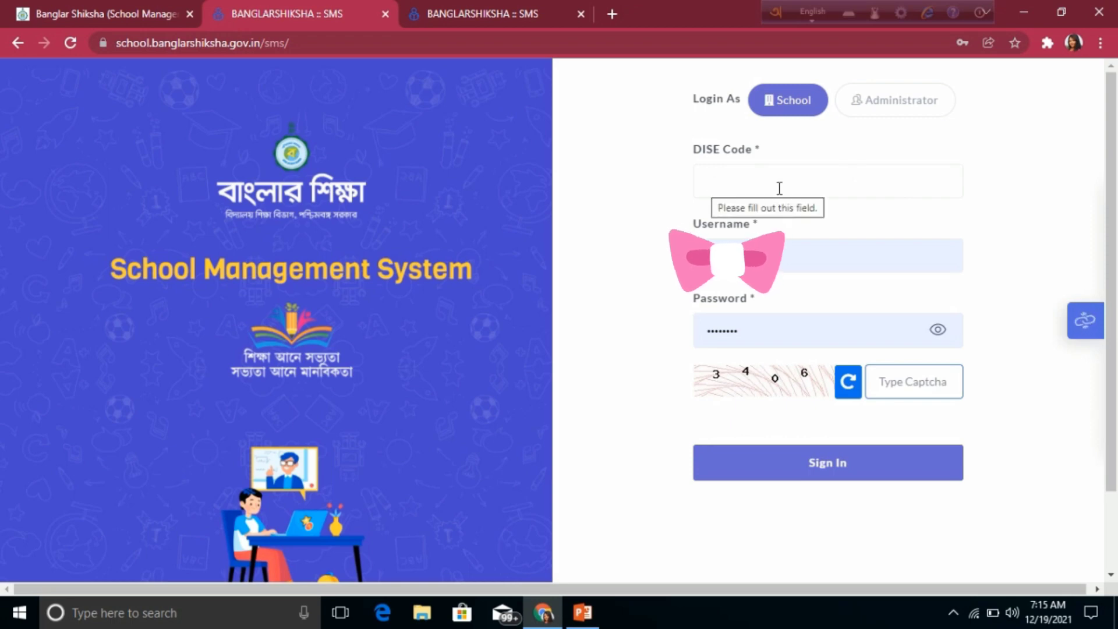
# Step: Sign in with the school's DISE code and the displayed captcha digits
pyautogui.click(707, 182)
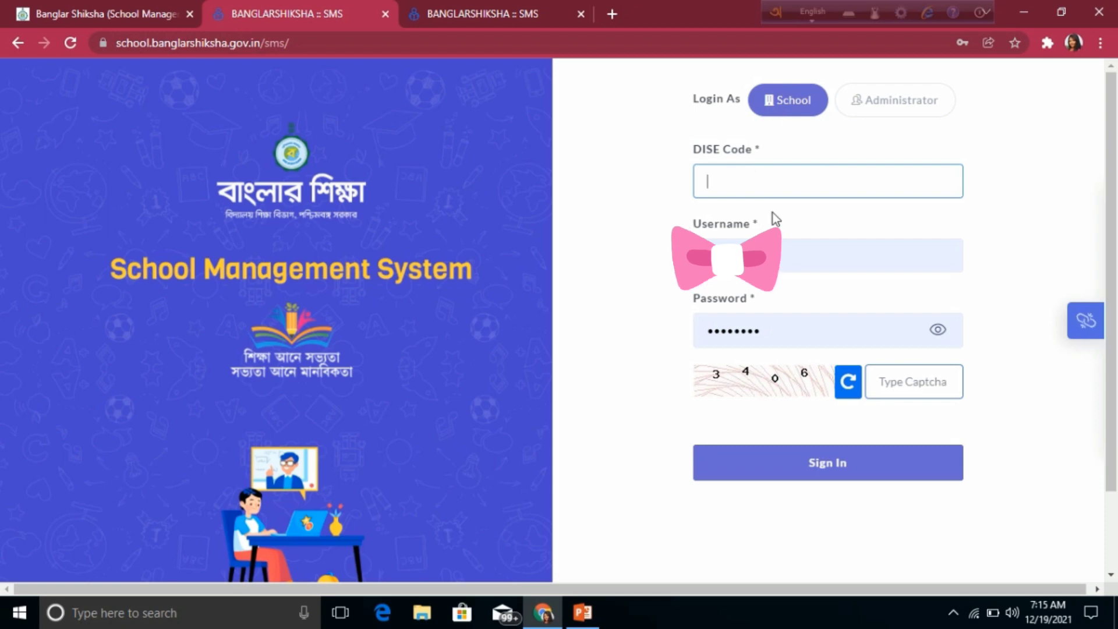
pyautogui.write('19')
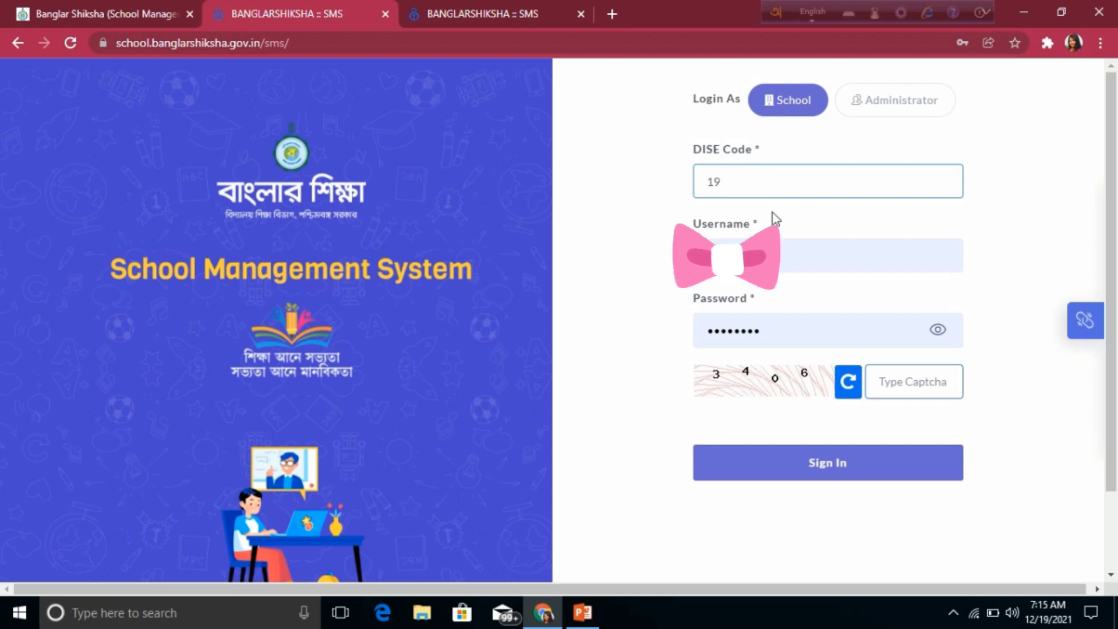
pyautogui.write('1229007')
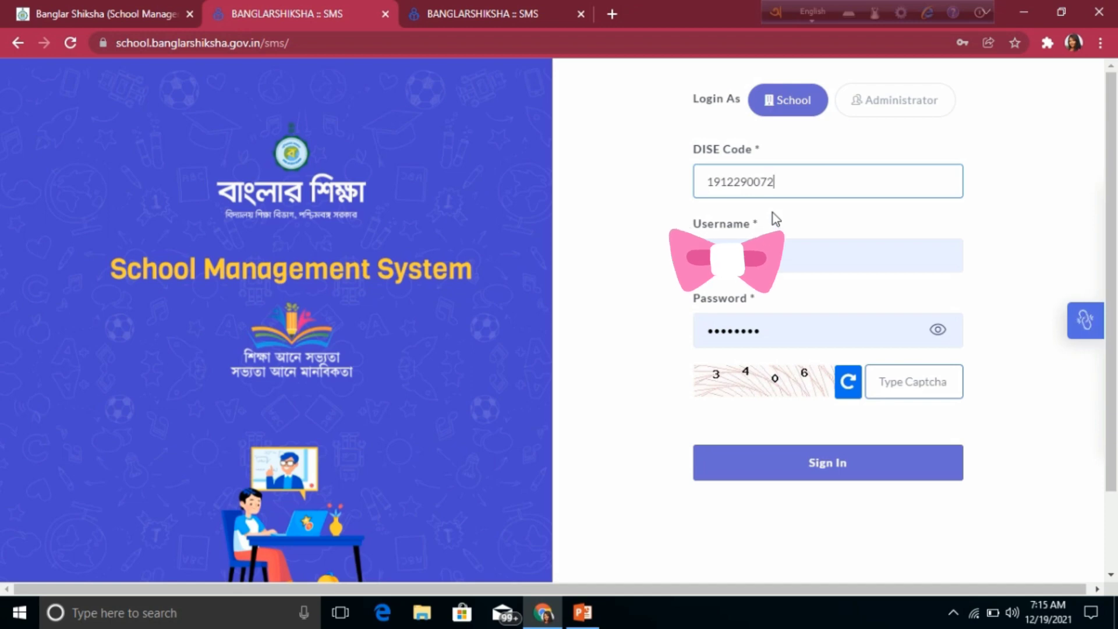
pyautogui.write('02')
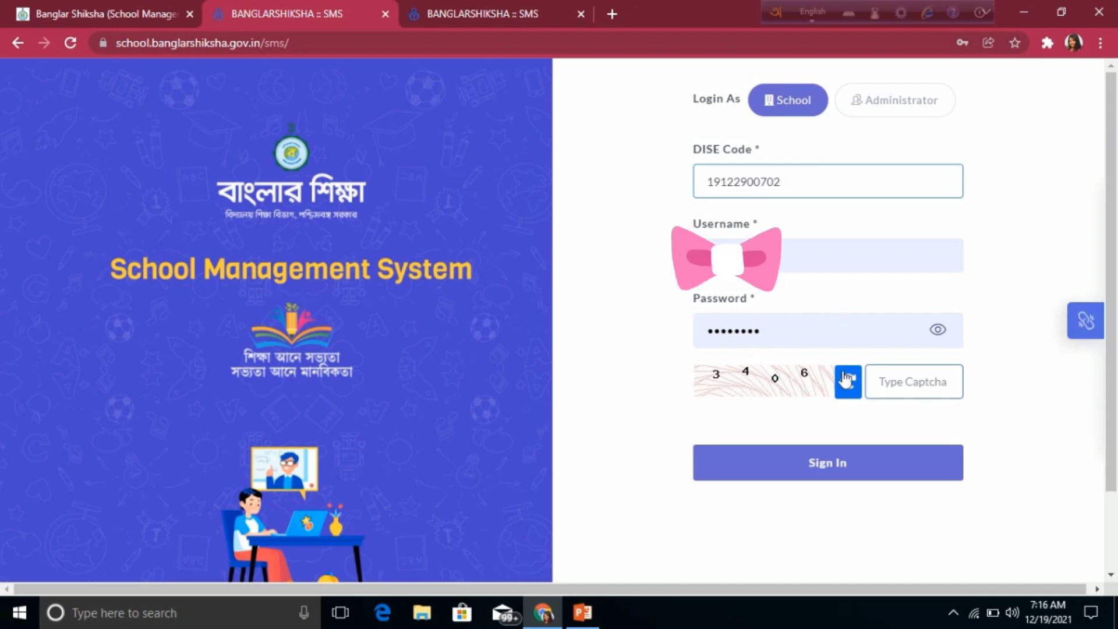
pyautogui.click(901, 387)
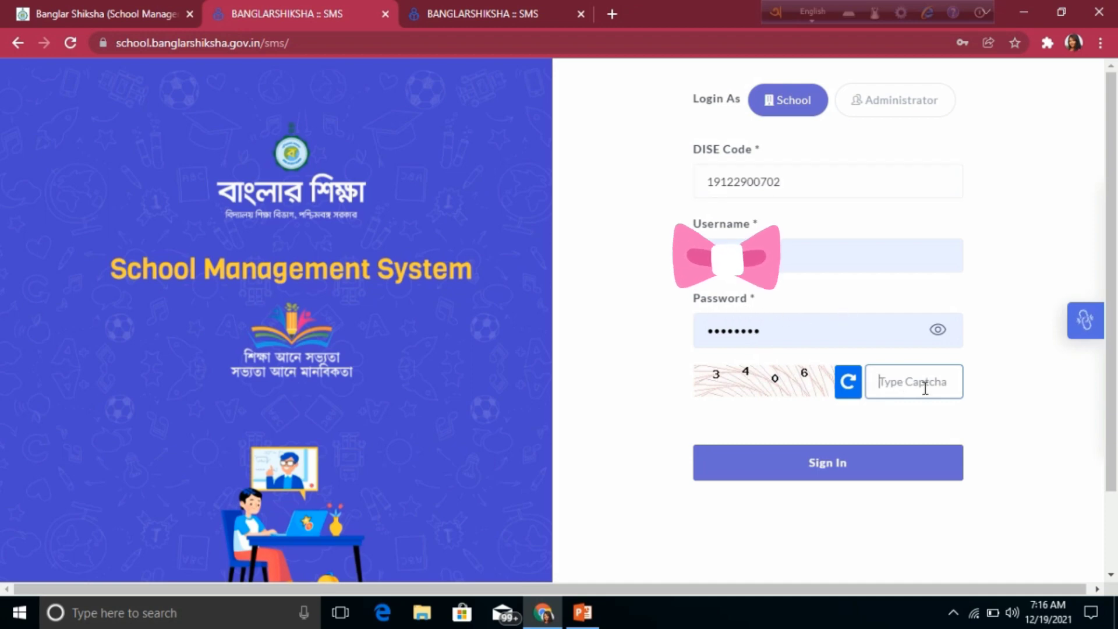
pyautogui.write('3406')
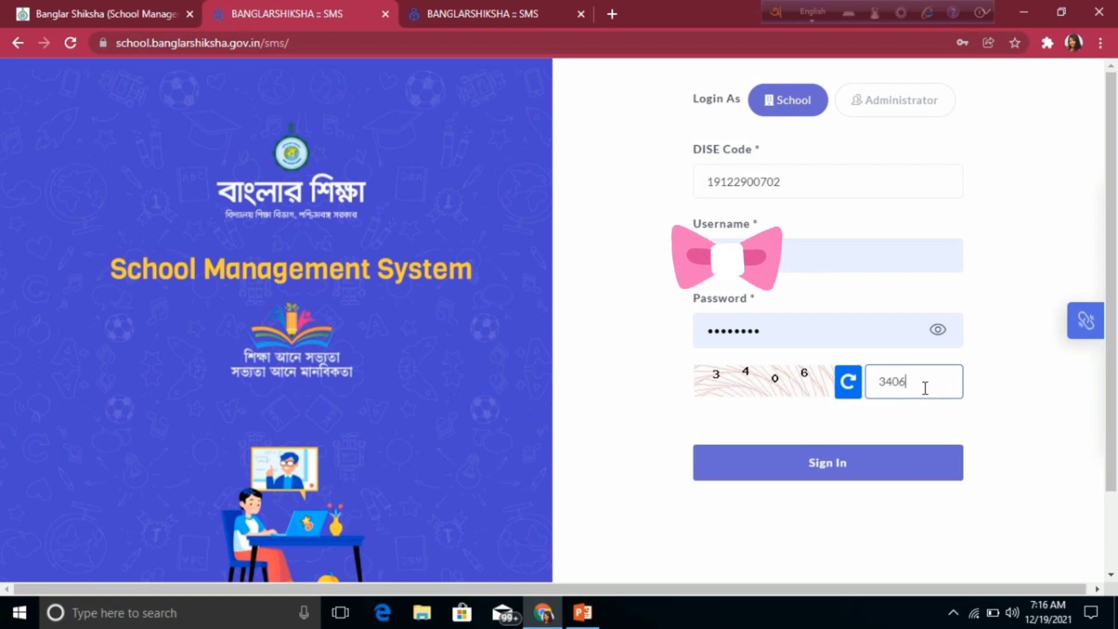
pyautogui.click(854, 470)
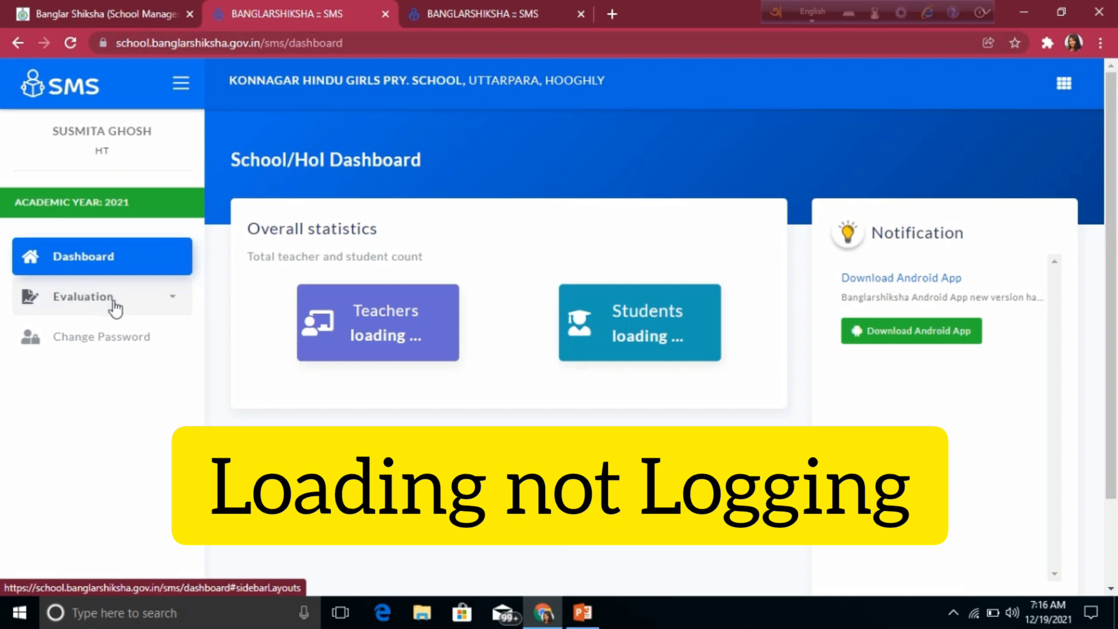
# Step: Open Evaluation > Allocation and choose BENGALI medium with PRE PRIMARY class
pyautogui.click(138, 312)
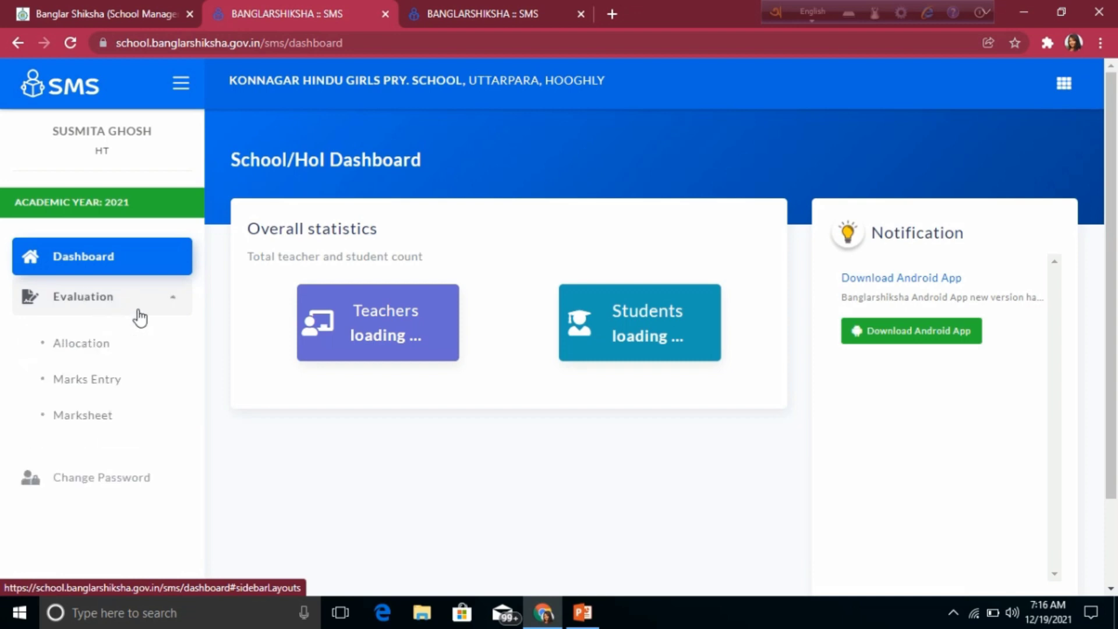
pyautogui.click(80, 351)
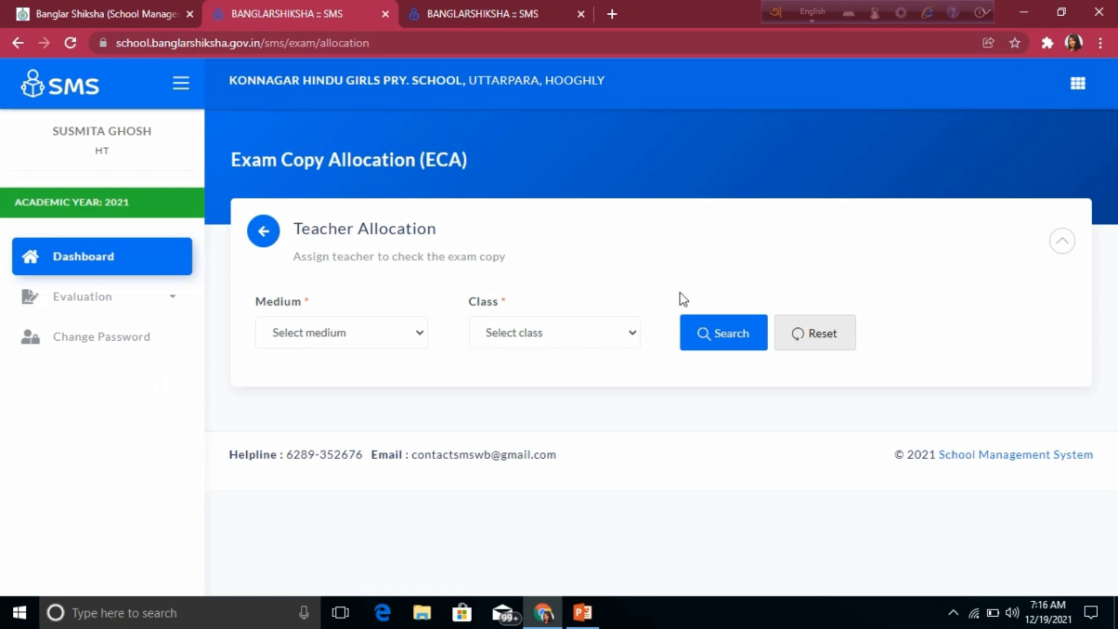
pyautogui.click(418, 329)
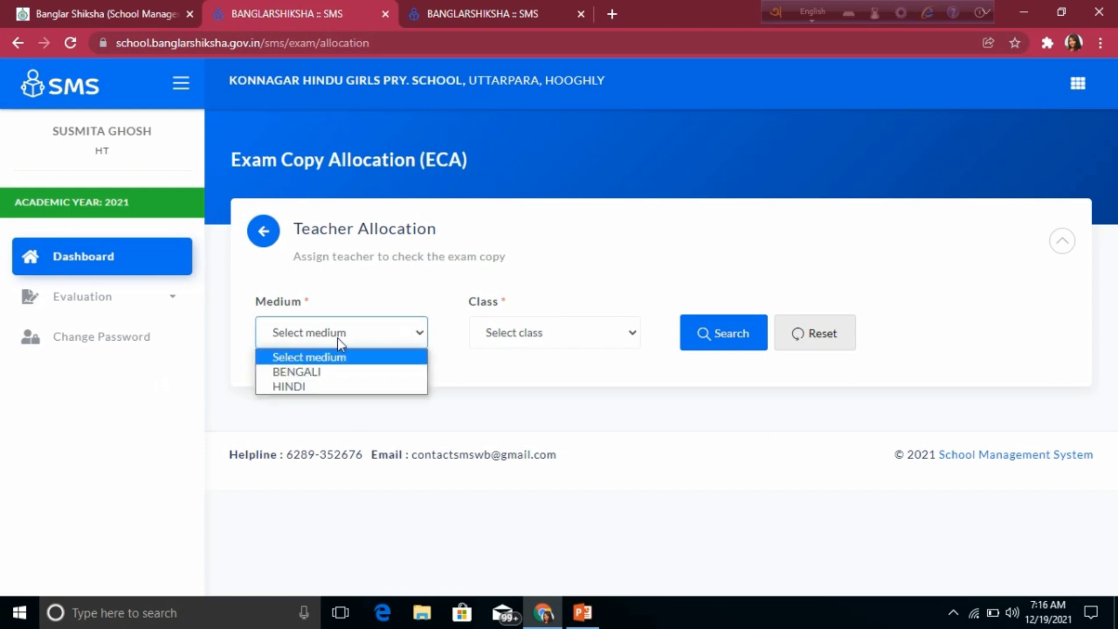
pyautogui.click(313, 371)
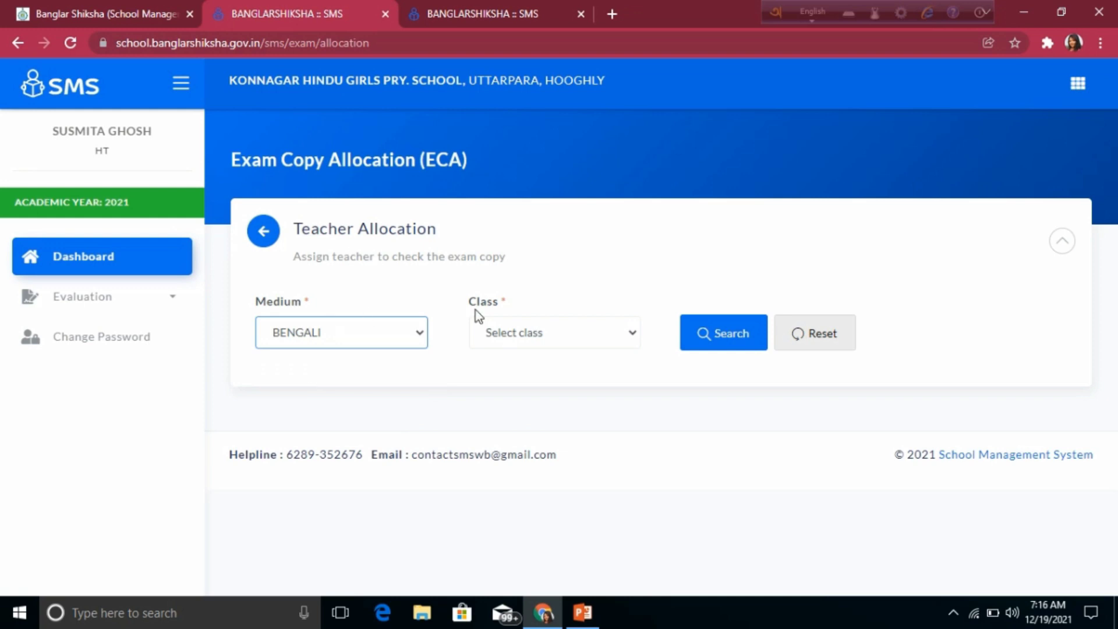
pyautogui.click(630, 334)
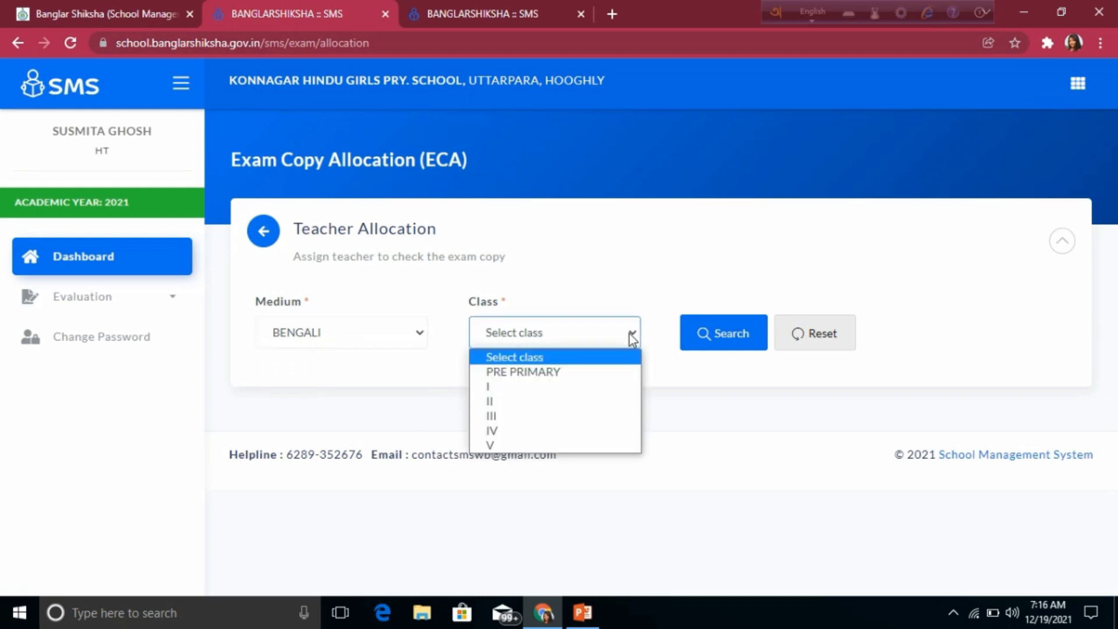
pyautogui.click(630, 334)
pyautogui.click(630, 335)
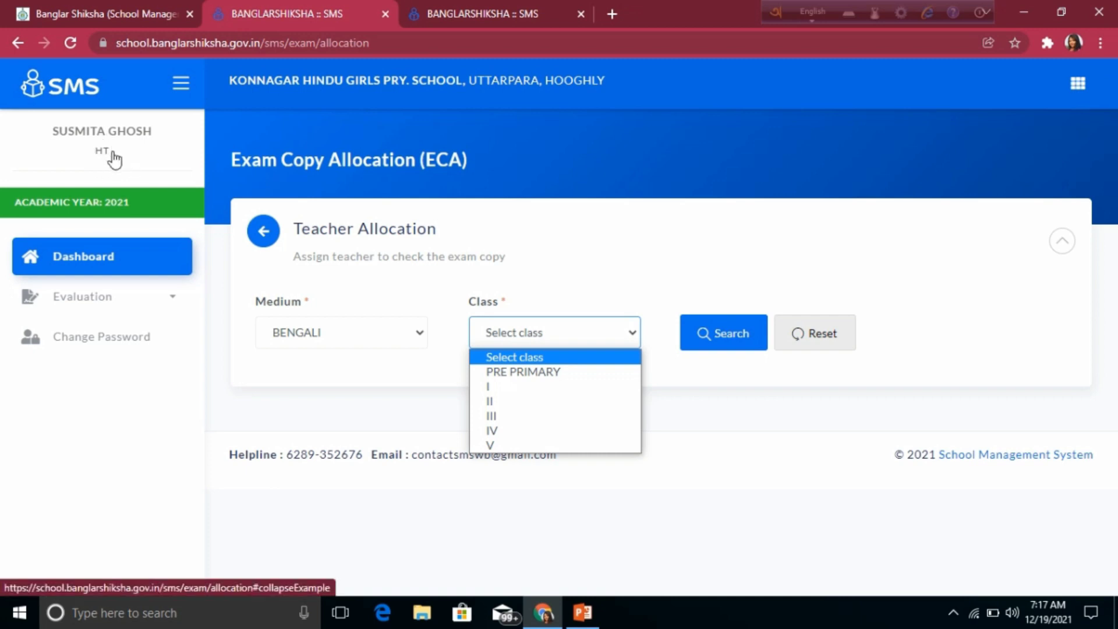
pyautogui.click(544, 373)
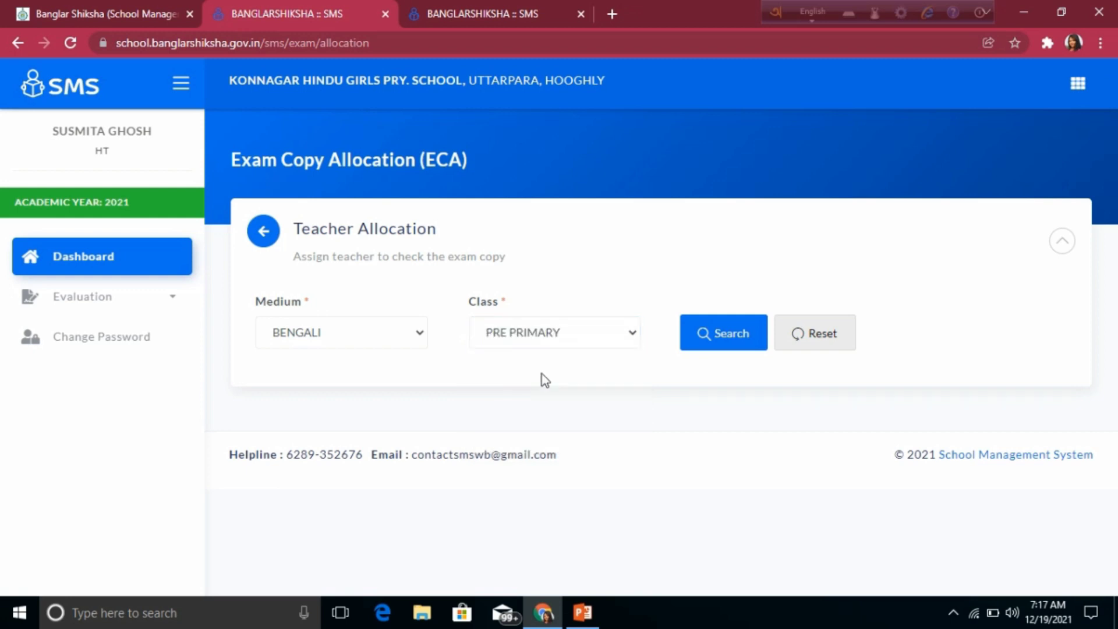
# Step: Search the Pre Primary entries and select the head teacher as checking teacher
pyautogui.click(727, 338)
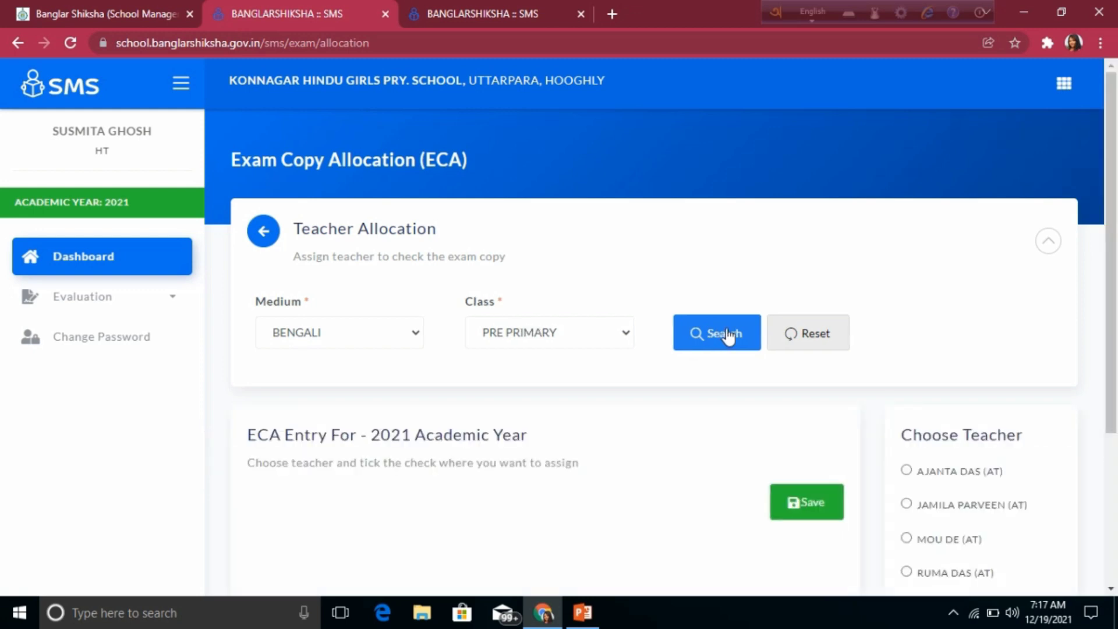
pyautogui.scroll(-4, 727, 335)
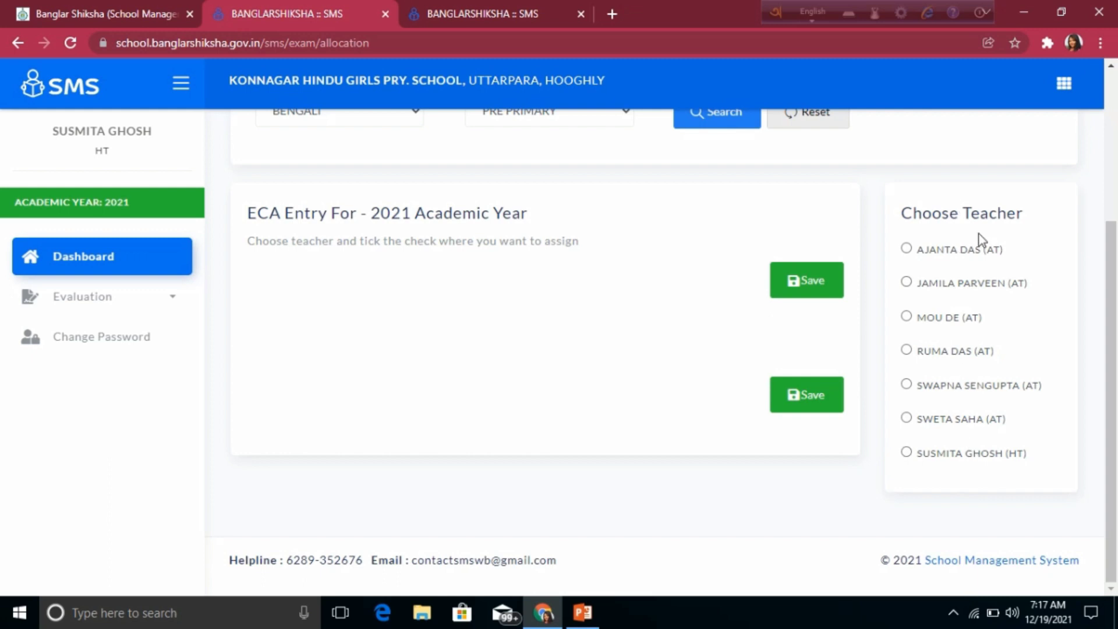
pyautogui.scroll(3, 623, 517)
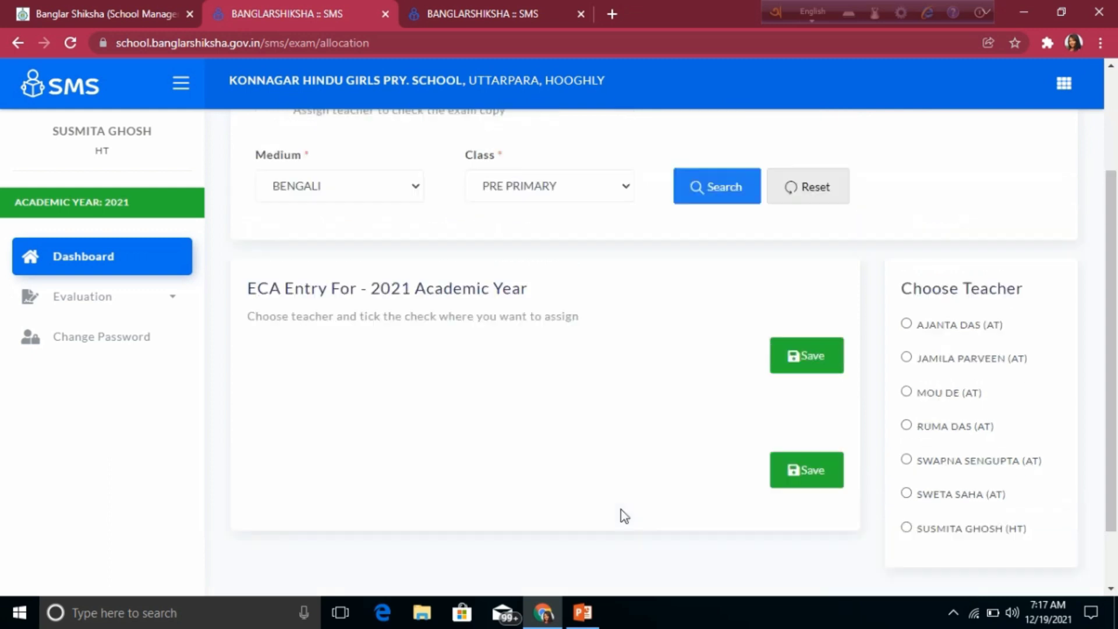
pyautogui.scroll(-2, 629, 449)
pyautogui.scroll(-1, 627, 442)
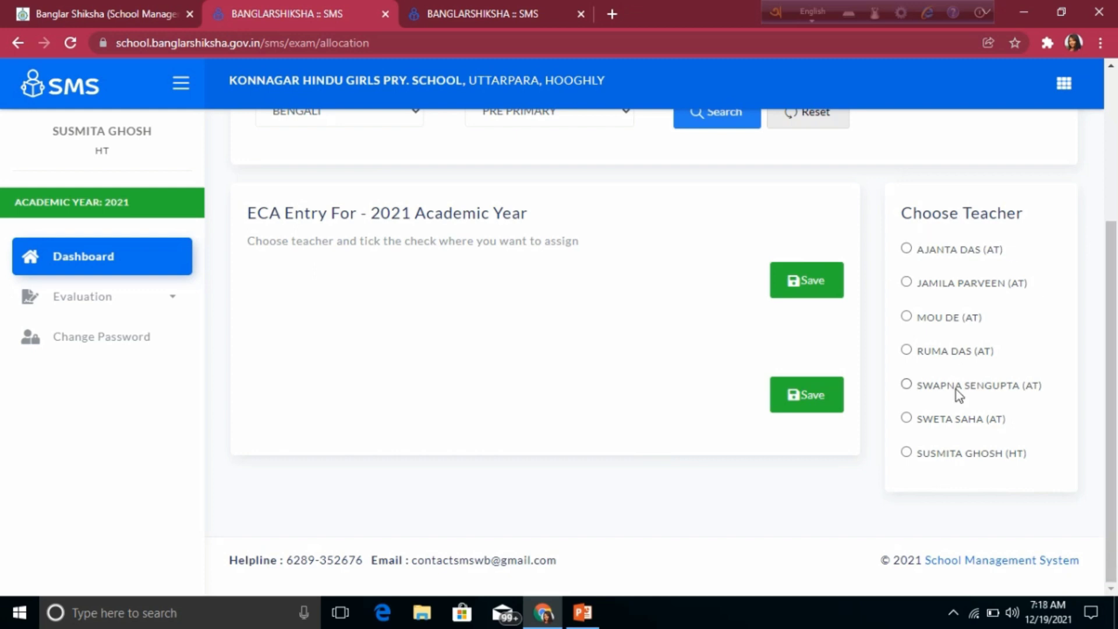
pyautogui.click(906, 453)
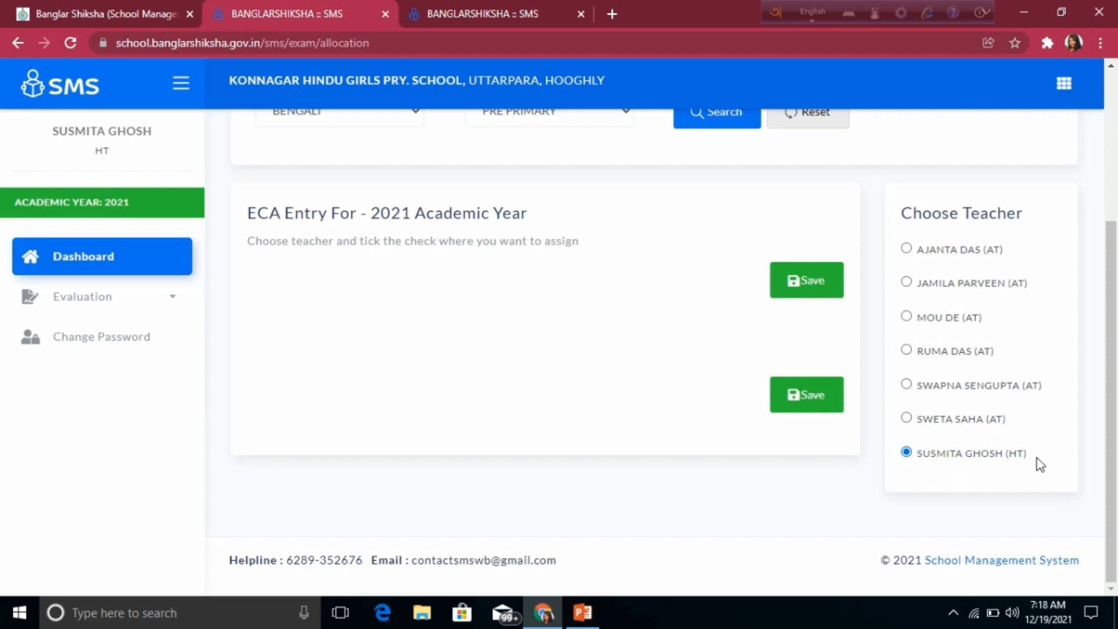
# Step: Save the Pre Primary allocation and dismiss the success alert
pyautogui.scroll(3, 1037, 459)
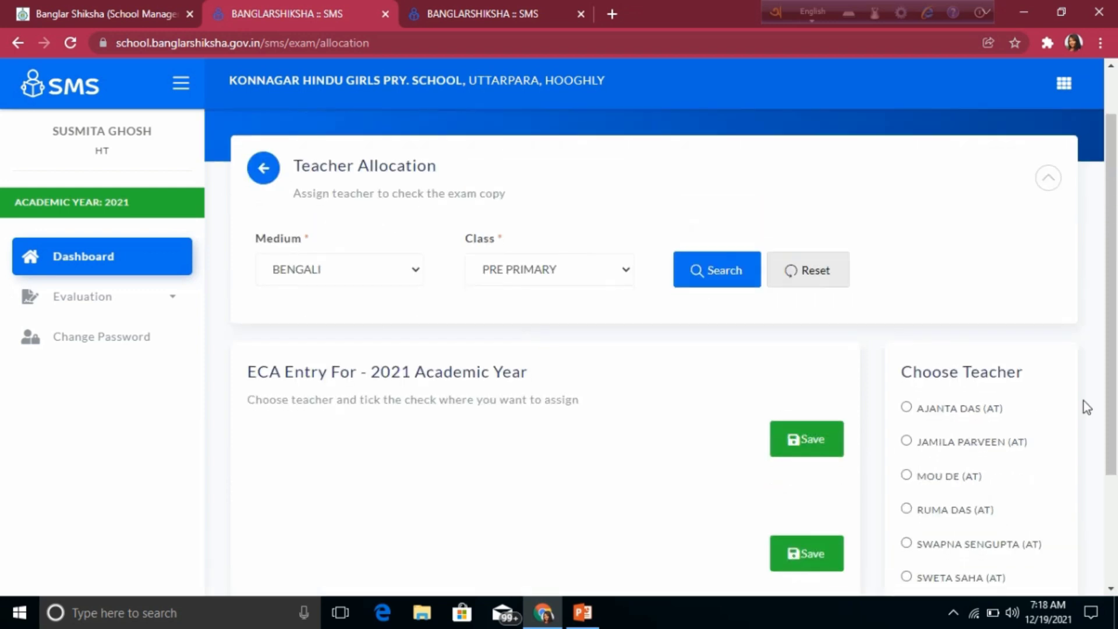
pyautogui.scroll(-1, 1084, 402)
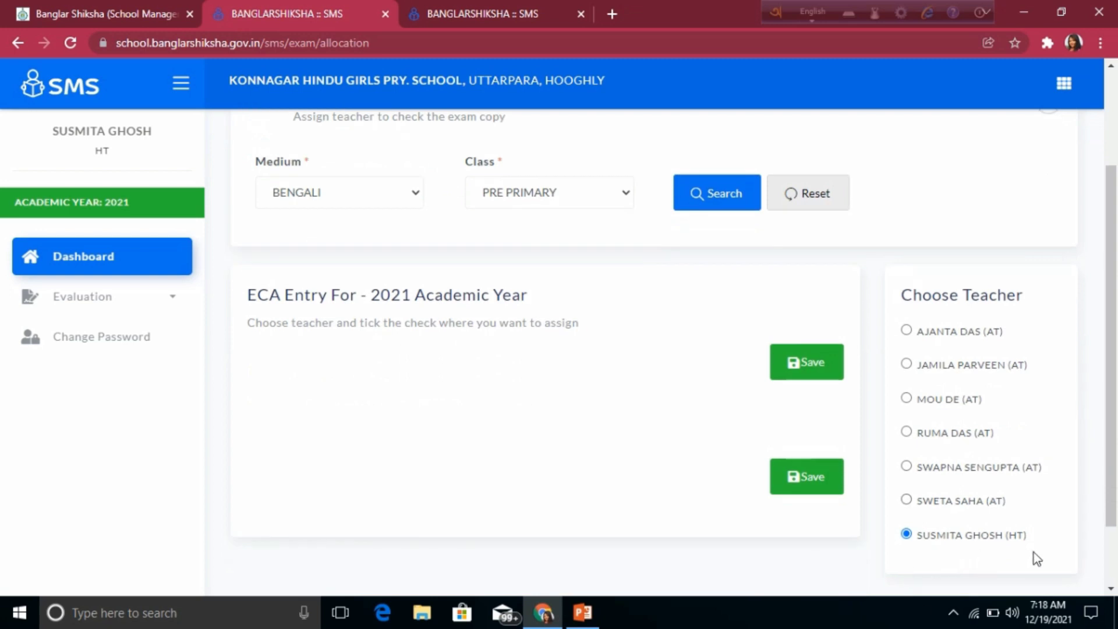
pyautogui.scroll(-1, 1055, 516)
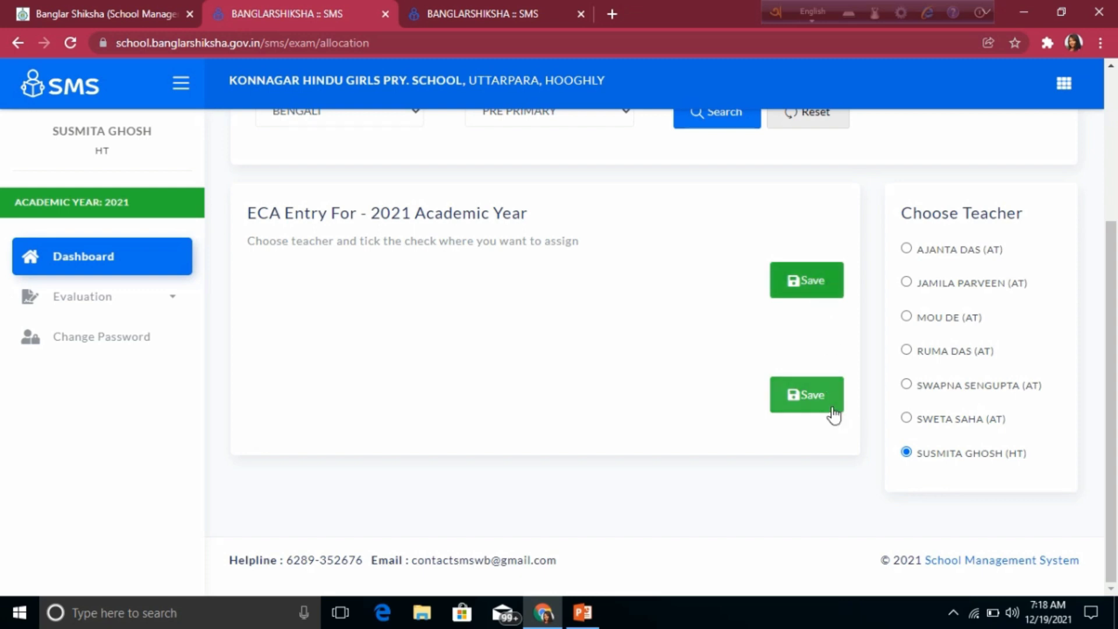
pyautogui.scroll(2, 836, 408)
pyautogui.click(820, 453)
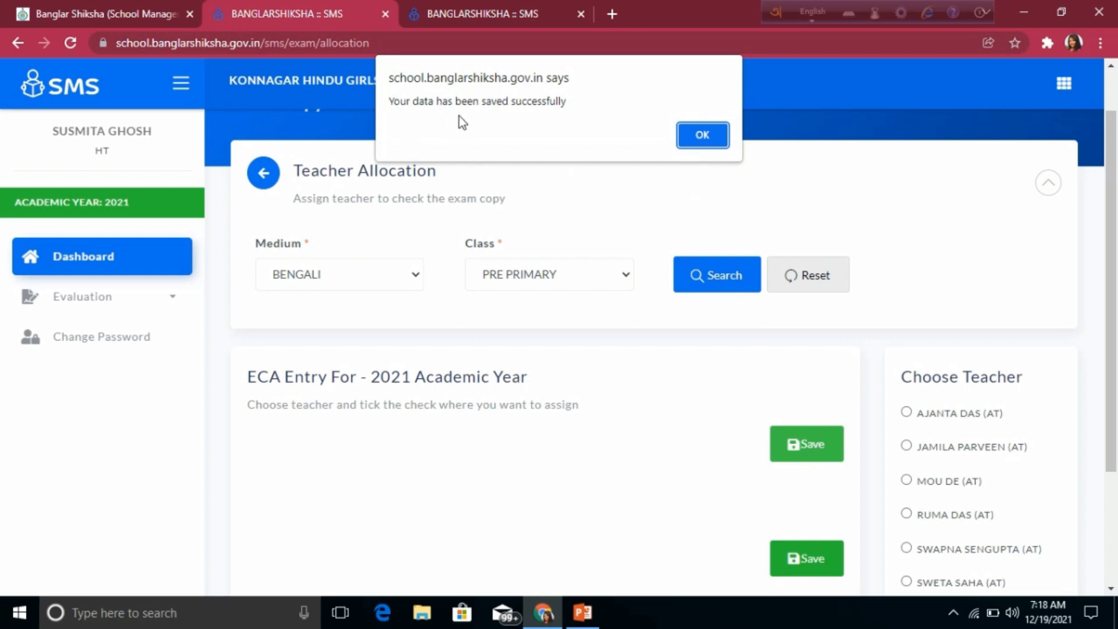
pyautogui.click(701, 136)
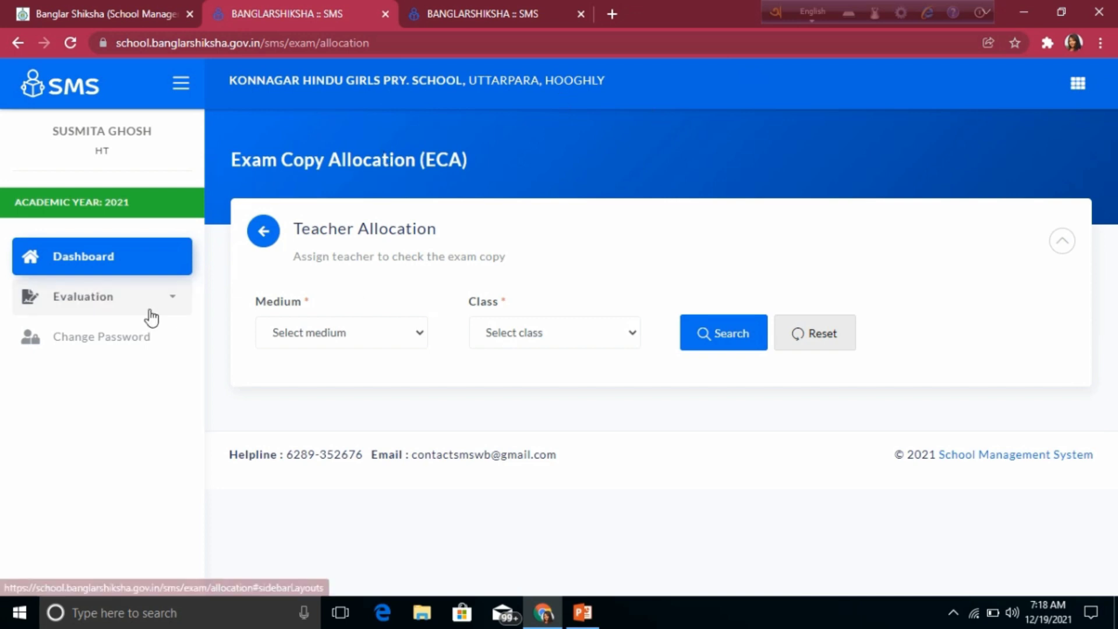
# Step: Search for the Bengali-medium Class I subjects and teachers
pyautogui.click(412, 332)
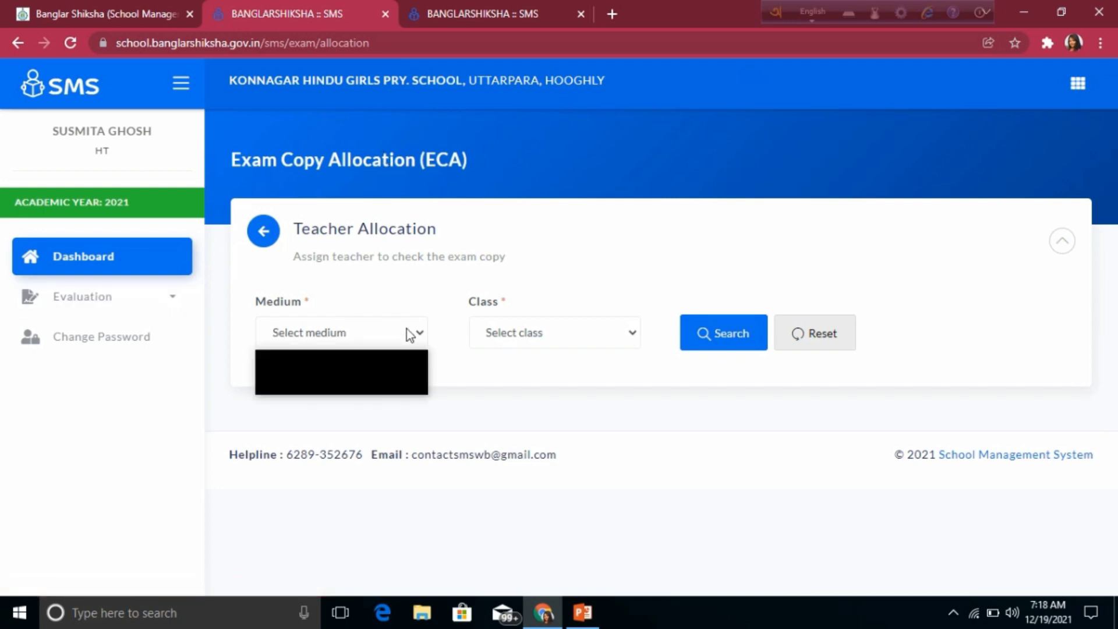
pyautogui.click(348, 373)
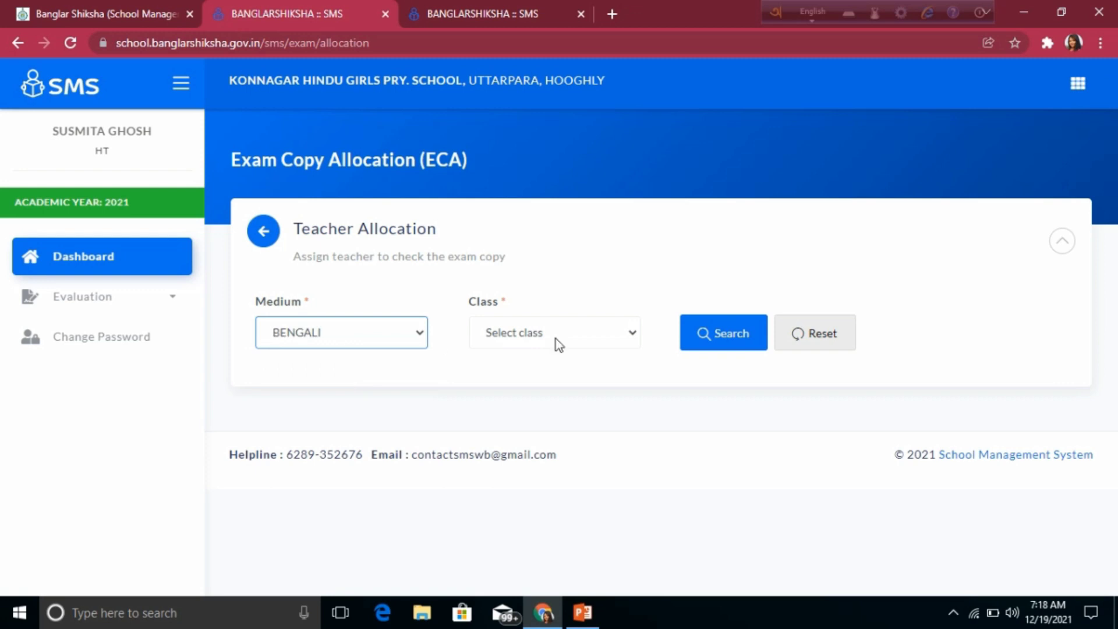
pyautogui.click(593, 333)
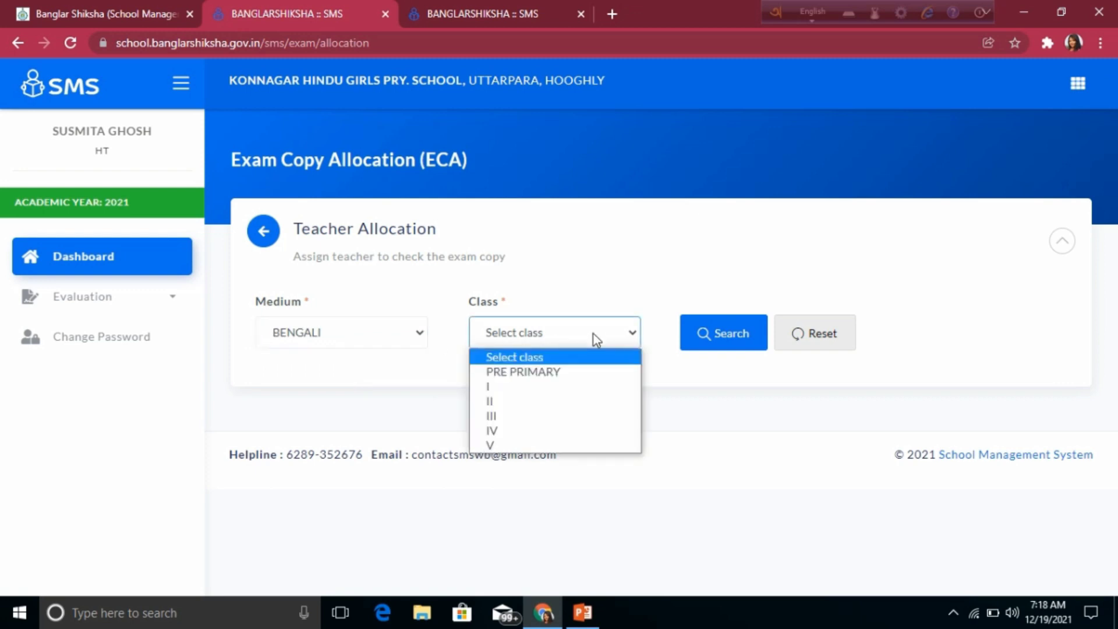
pyautogui.click(499, 387)
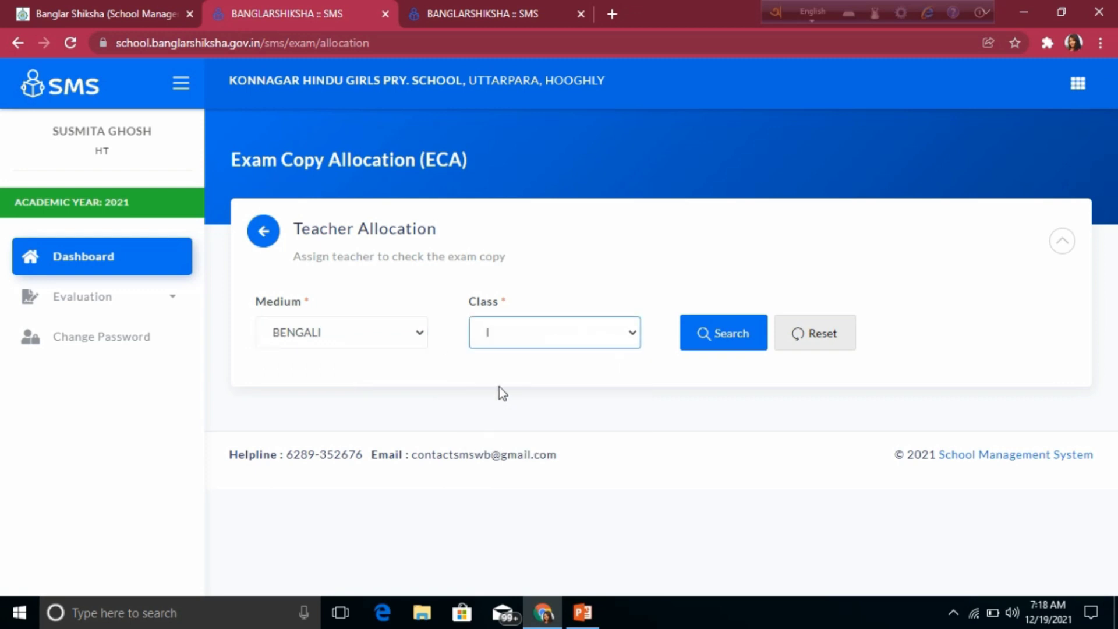
pyautogui.click(738, 341)
# Step: Select the first assistant teacher and tick Section A for all five subjects
pyautogui.scroll(-3, 827, 411)
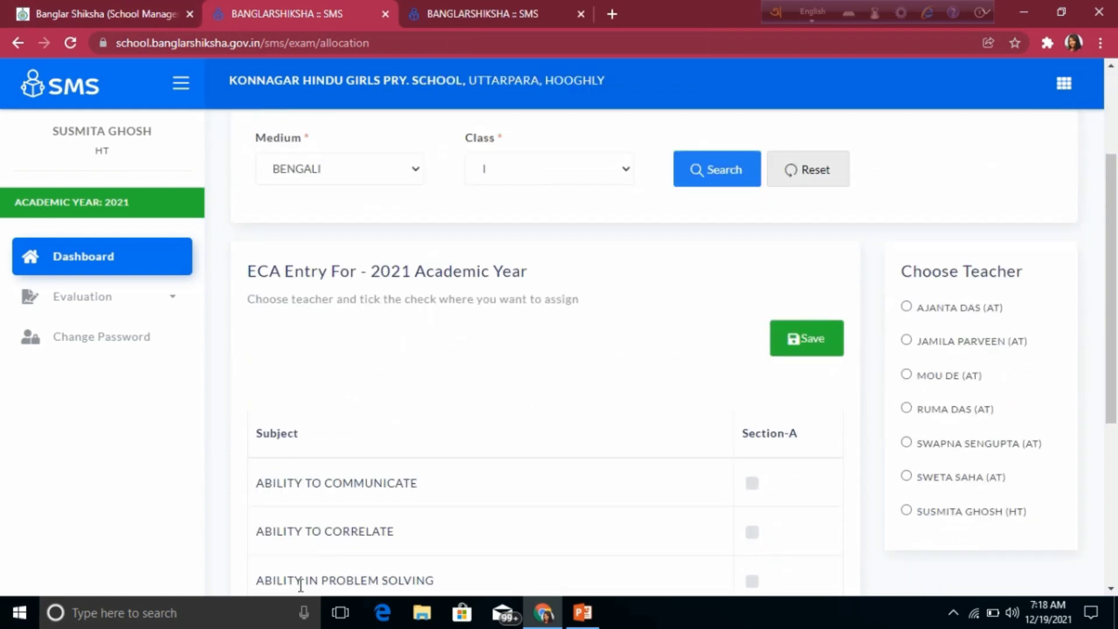
pyautogui.click(906, 307)
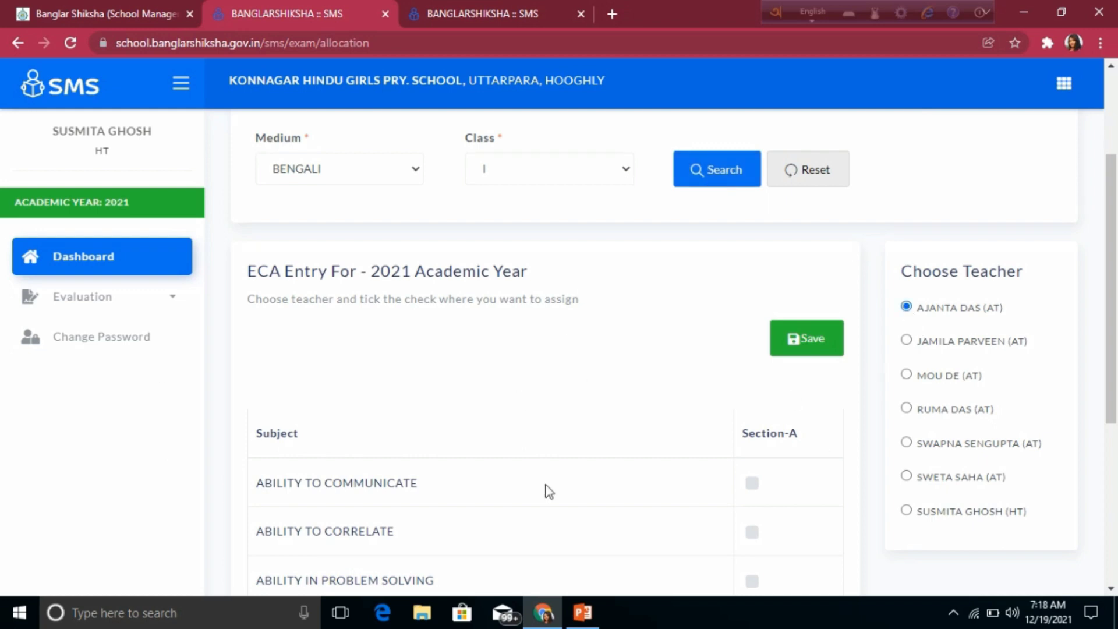
pyautogui.scroll(-1, 547, 485)
pyautogui.scroll(-1, 546, 484)
pyautogui.scroll(-1, 544, 464)
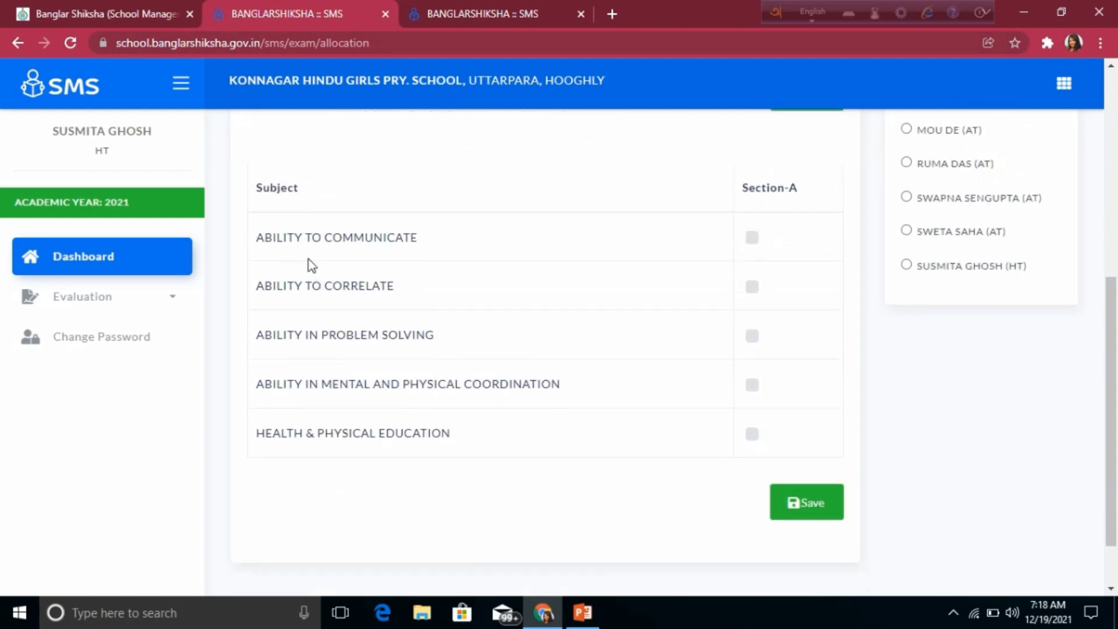
pyautogui.click(755, 239)
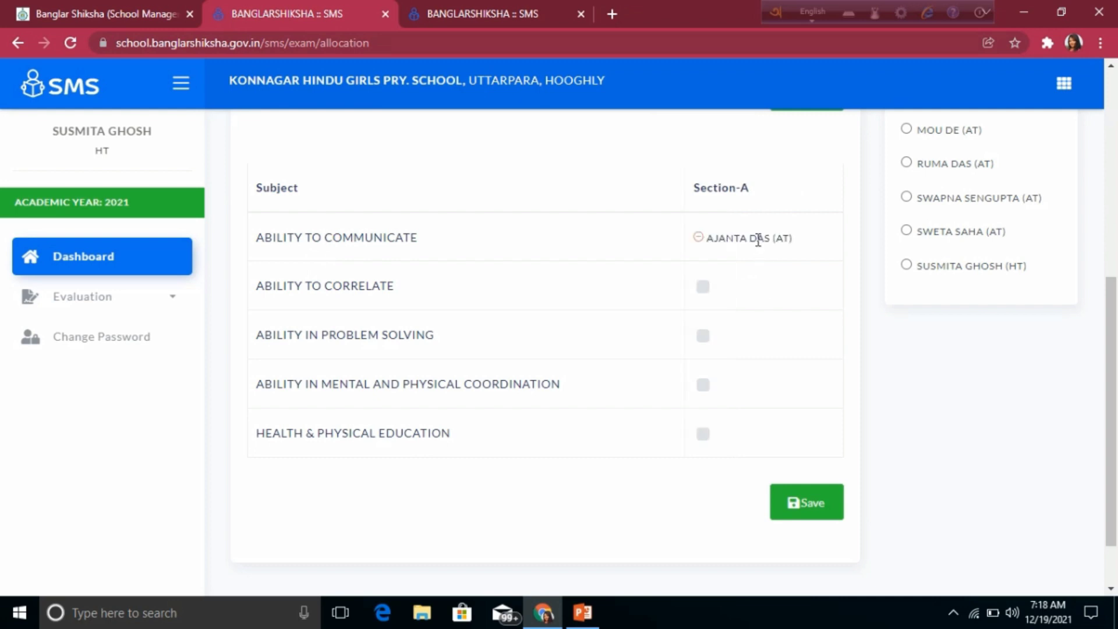
pyautogui.click(704, 287)
pyautogui.click(703, 337)
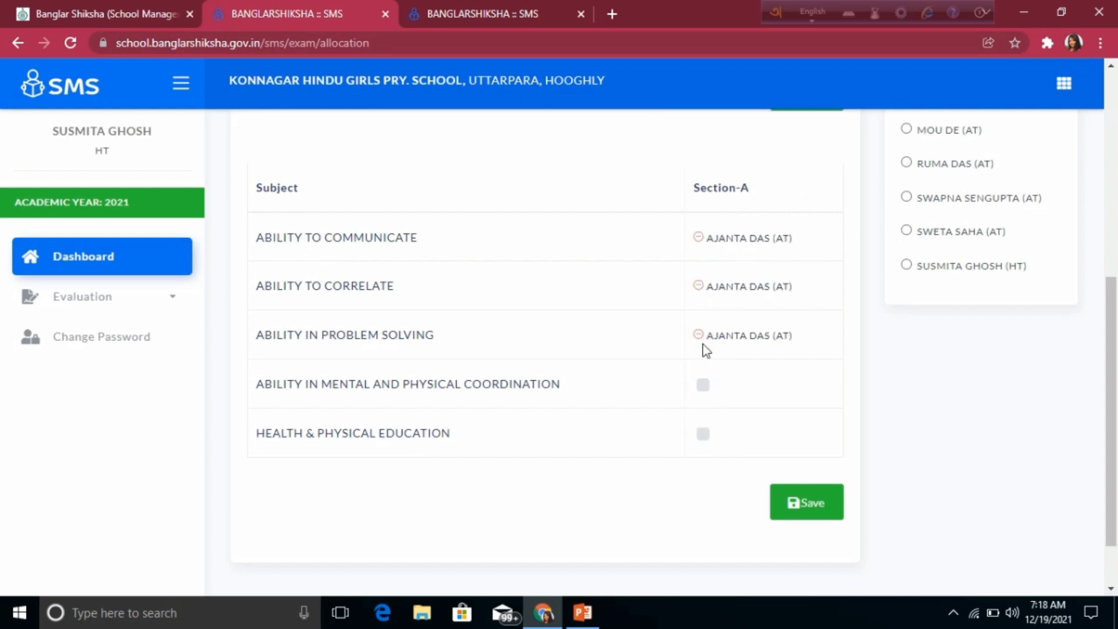
pyautogui.click(706, 388)
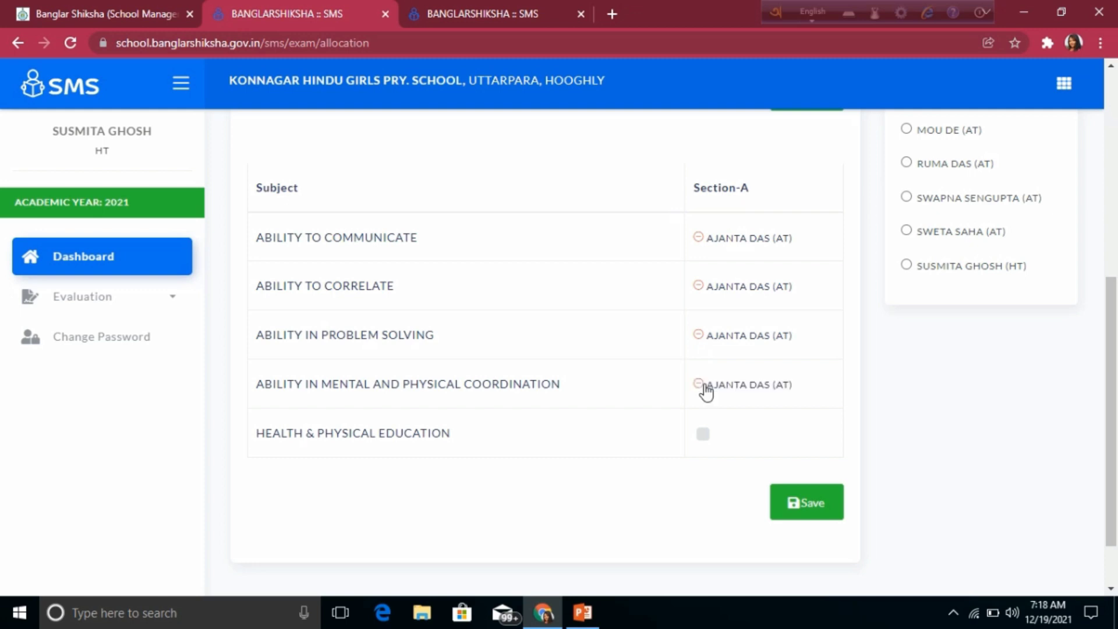
pyautogui.click(703, 438)
# Step: Save the Class I allocation and dismiss the success alert
pyautogui.scroll(-2, 370, 300)
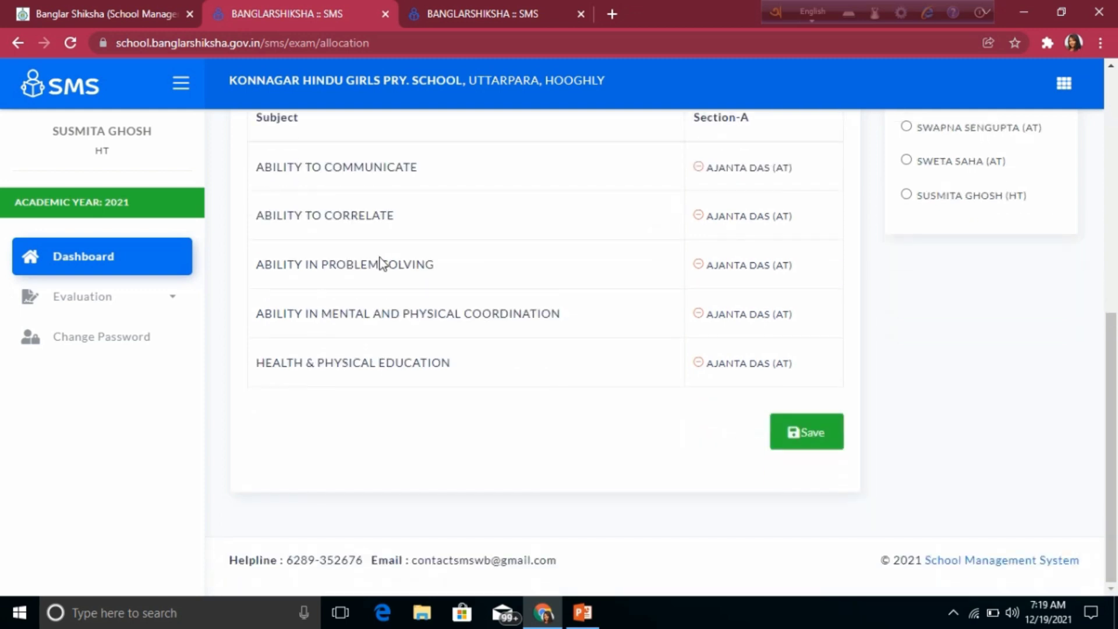
pyautogui.scroll(1, 559, 402)
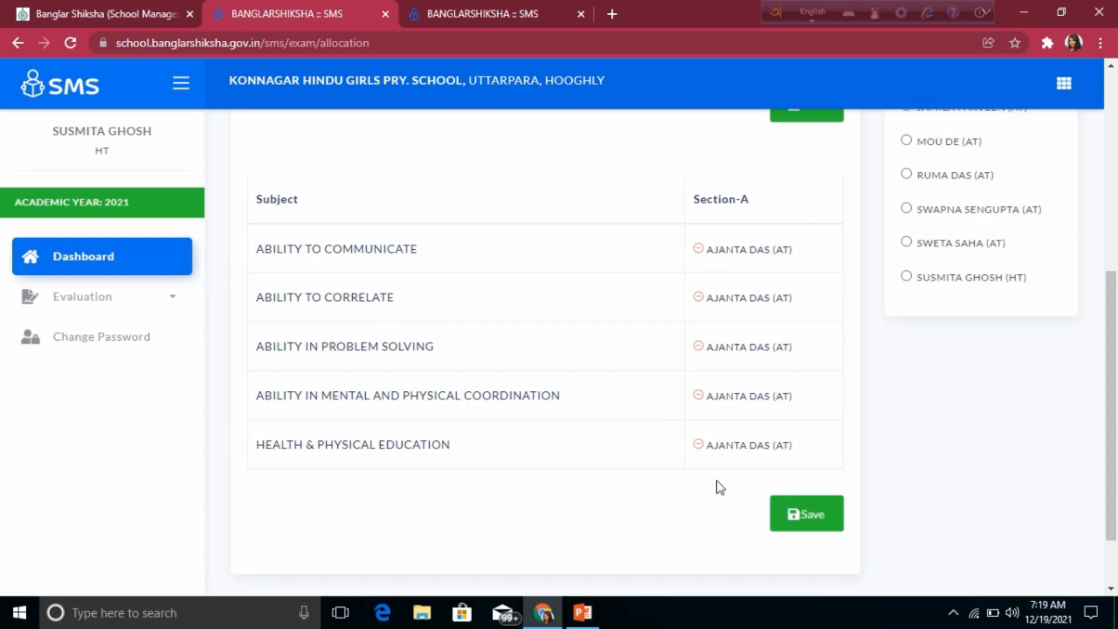
pyautogui.scroll(2, 571, 467)
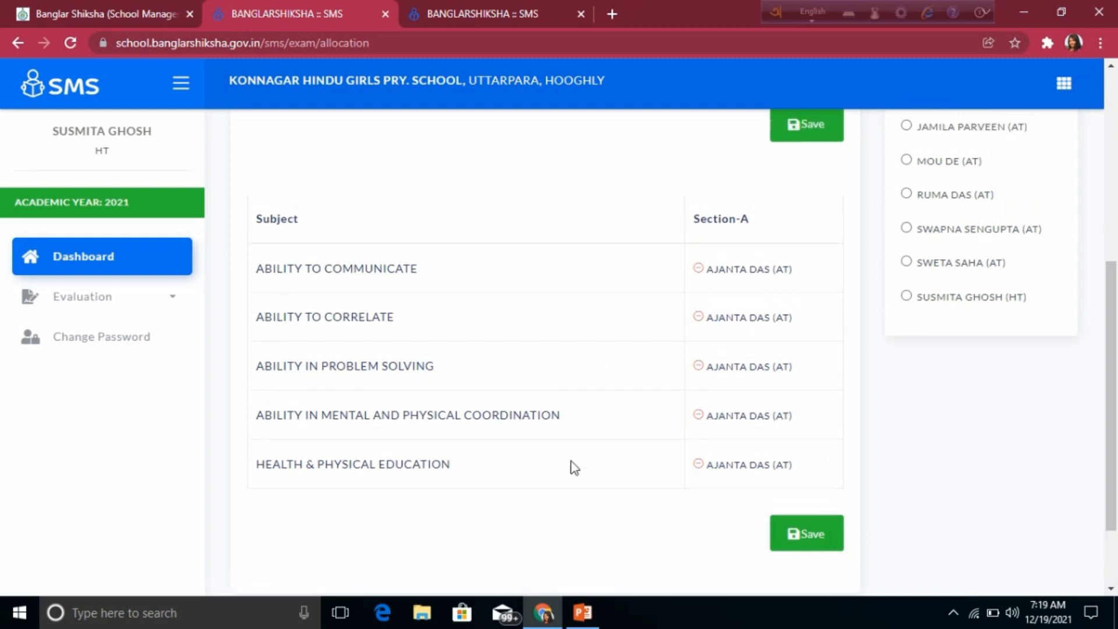
pyautogui.scroll(-3, 551, 221)
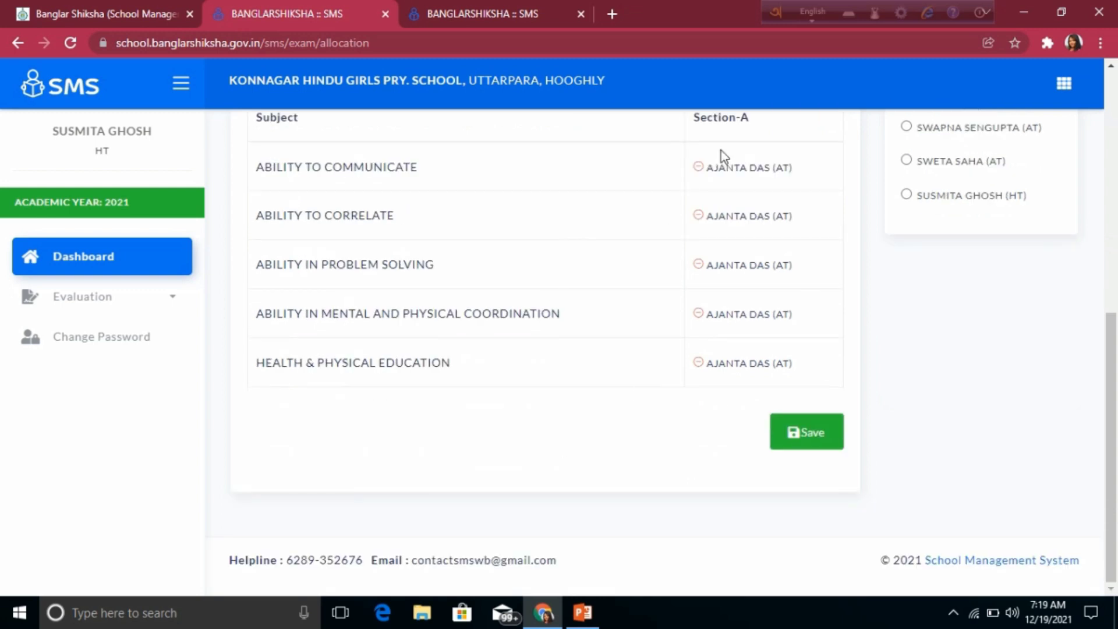
pyautogui.scroll(1, 634, 396)
pyautogui.scroll(1, 626, 403)
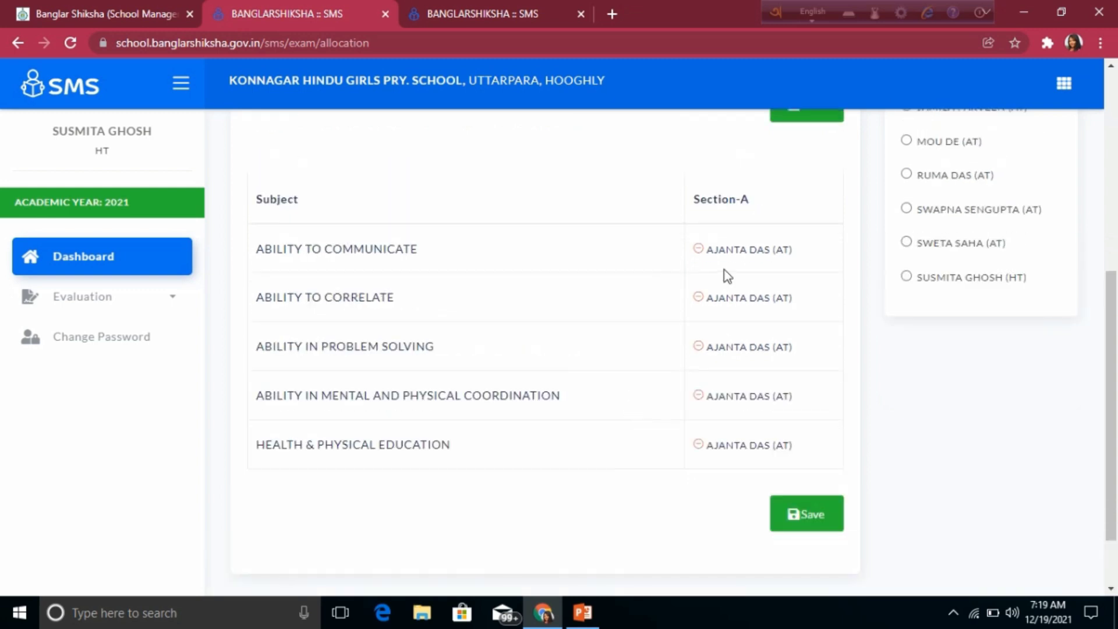
pyautogui.click(815, 521)
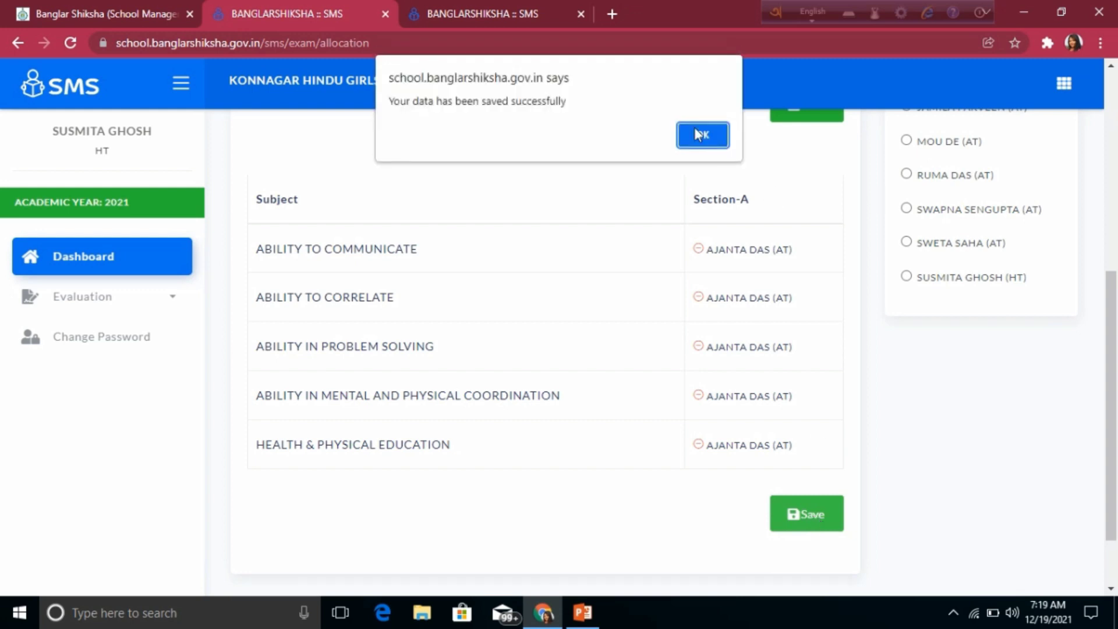
pyautogui.click(703, 133)
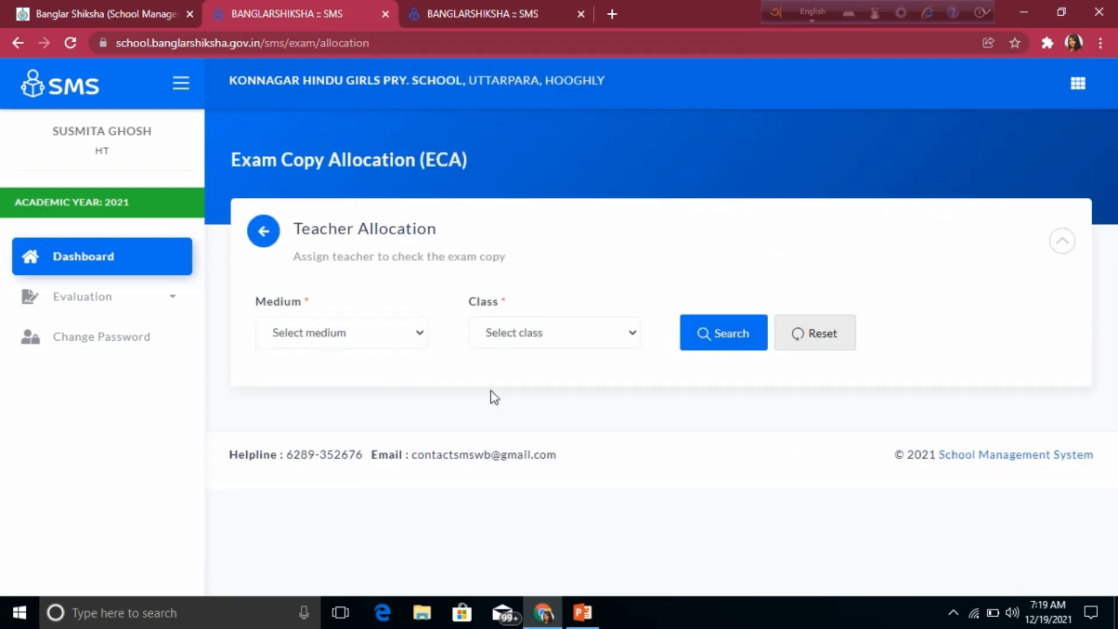
# Step: Search for the Bengali-medium PRE PRIMARY allocation entry
pyautogui.click(386, 332)
pyautogui.click(331, 373)
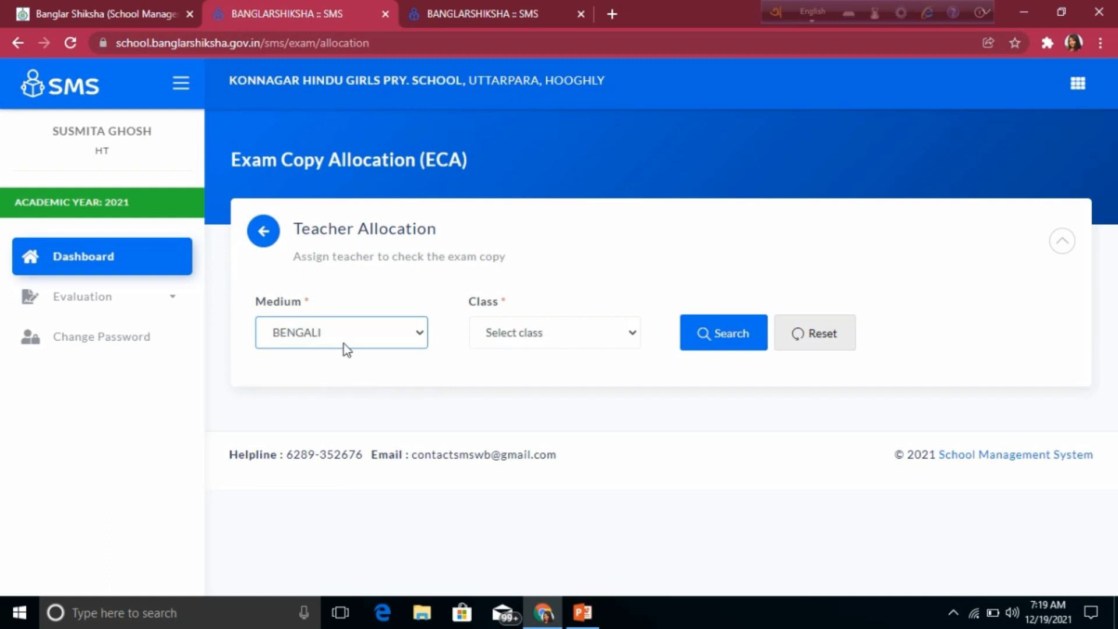
pyautogui.click(581, 334)
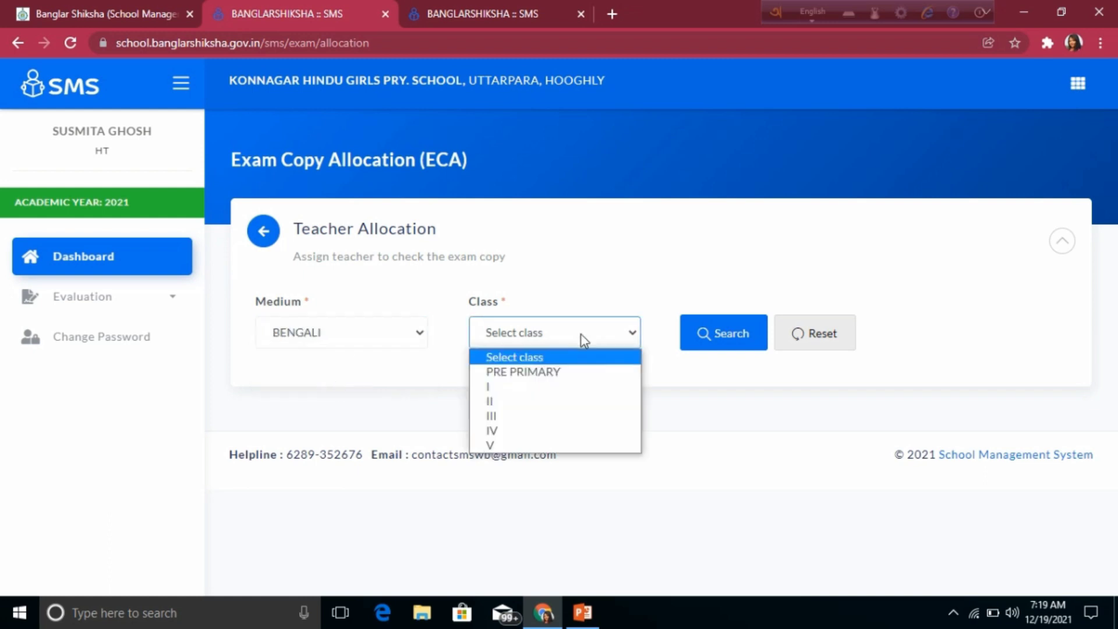
pyautogui.click(546, 377)
pyautogui.click(735, 344)
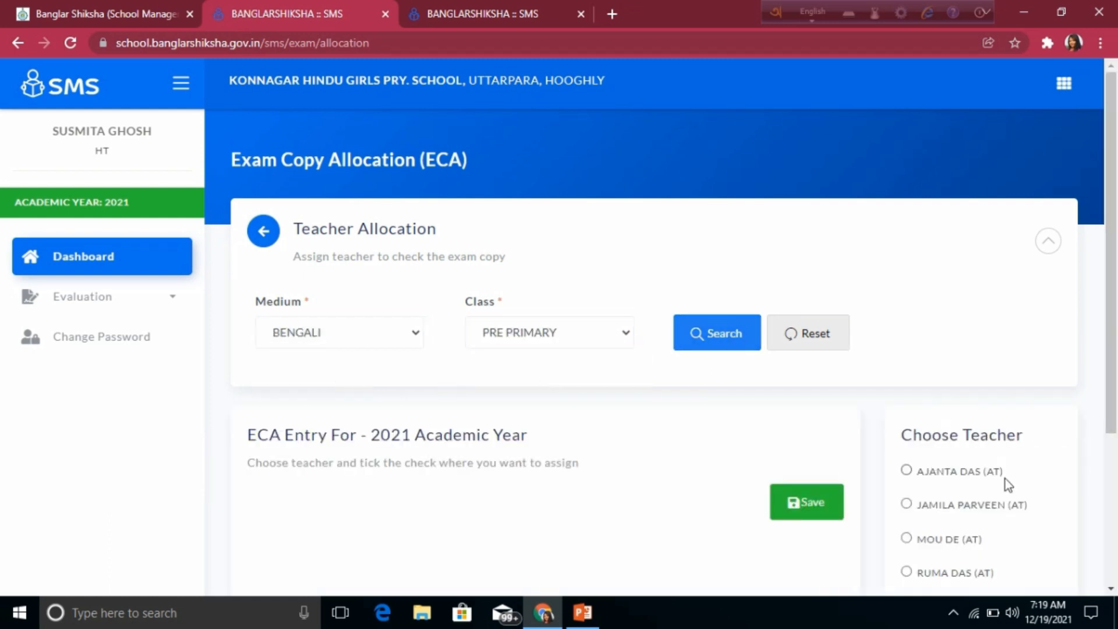
# Step: Choose the head teacher as checker, save, and dismiss the success alert
pyautogui.scroll(-2, 1006, 482)
pyautogui.scroll(-2, 1019, 469)
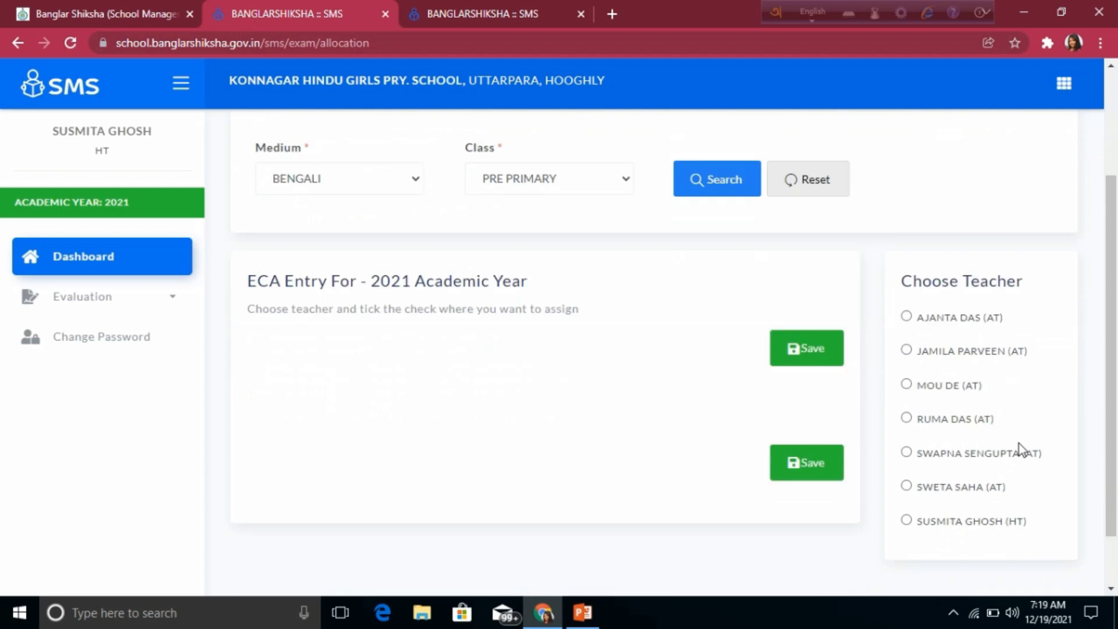
pyautogui.click(907, 512)
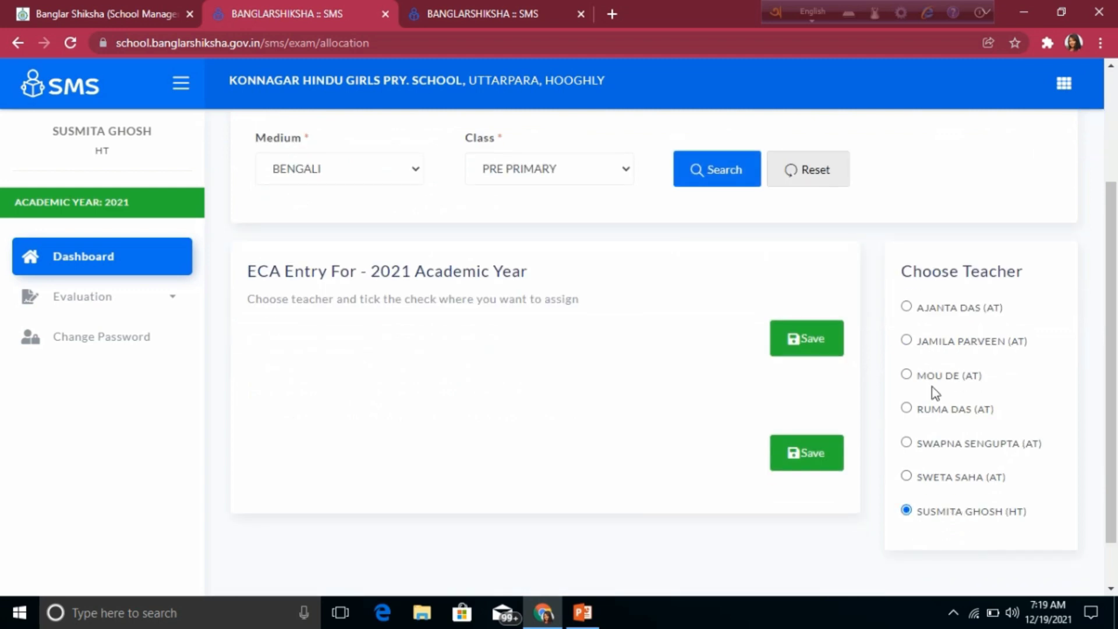
pyautogui.scroll(-1, 508, 467)
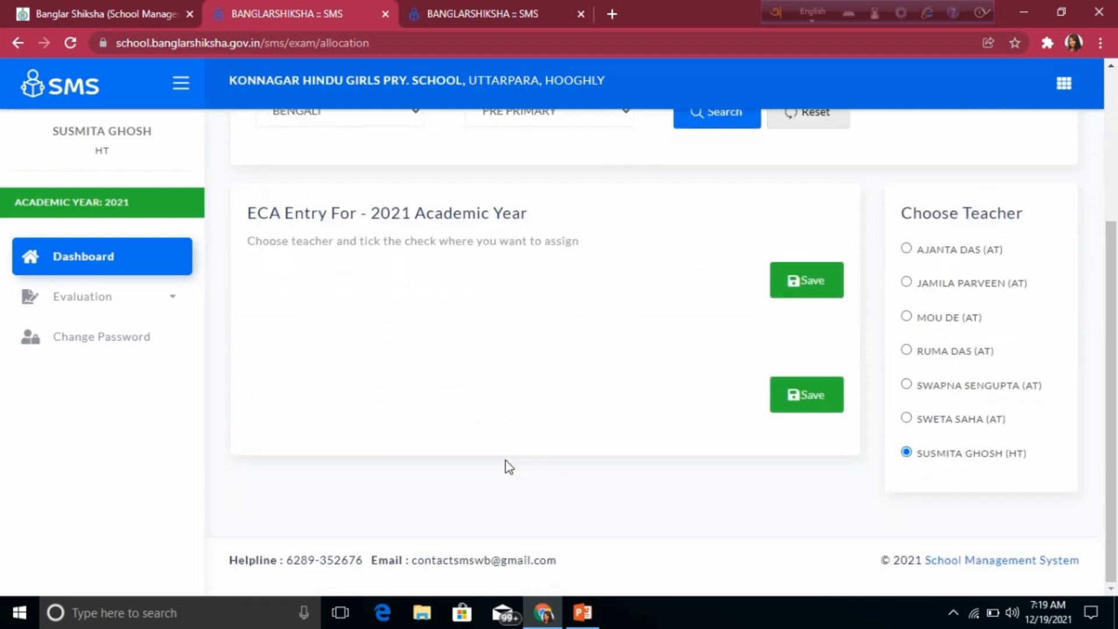
pyautogui.click(807, 400)
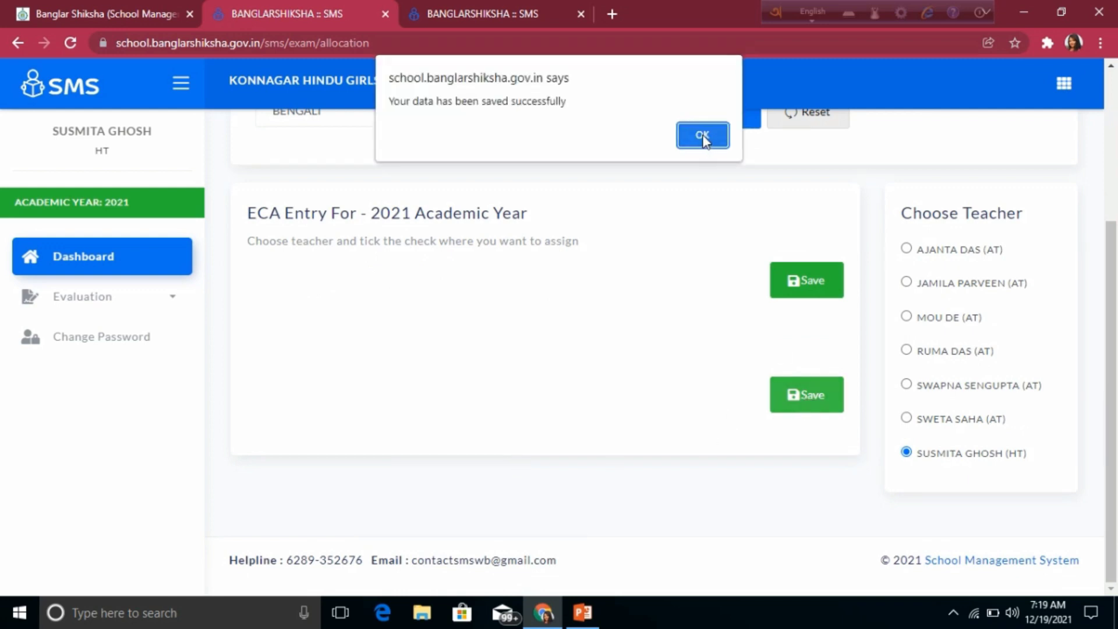
pyautogui.click(702, 136)
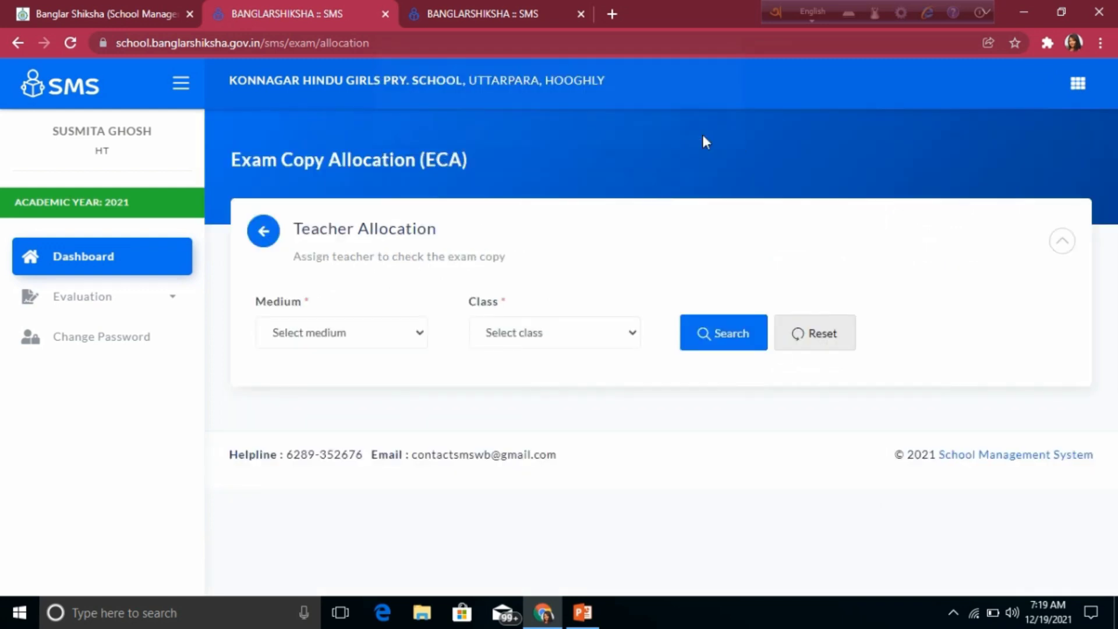
# Step: Search Bengali-medium Class II and select the checking teacher
pyautogui.click(407, 336)
pyautogui.click(343, 373)
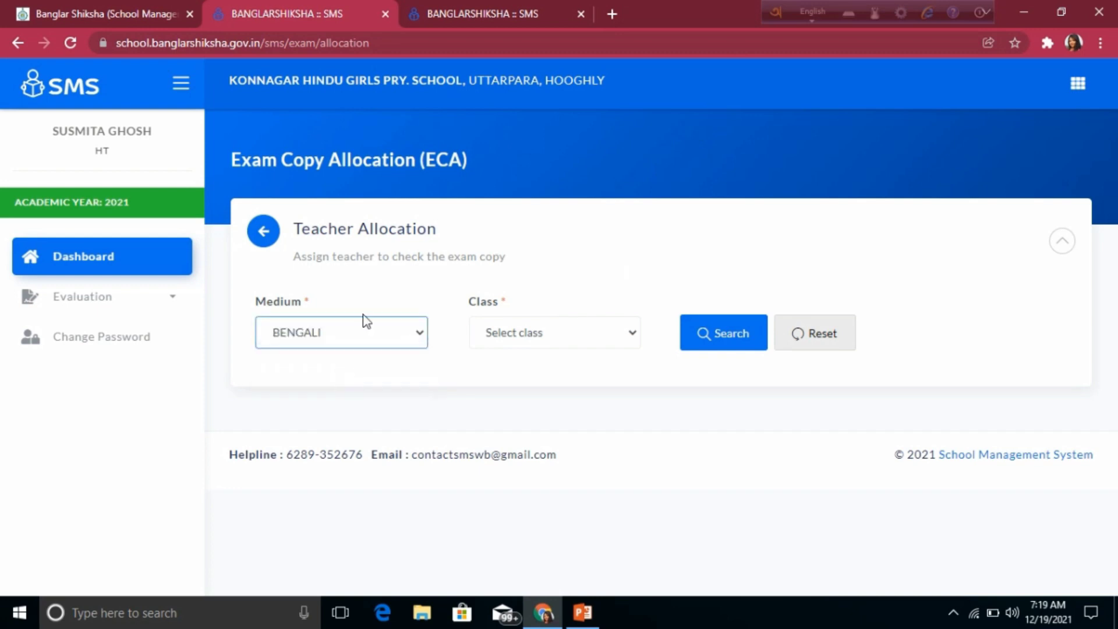
pyautogui.click(607, 332)
pyautogui.click(506, 404)
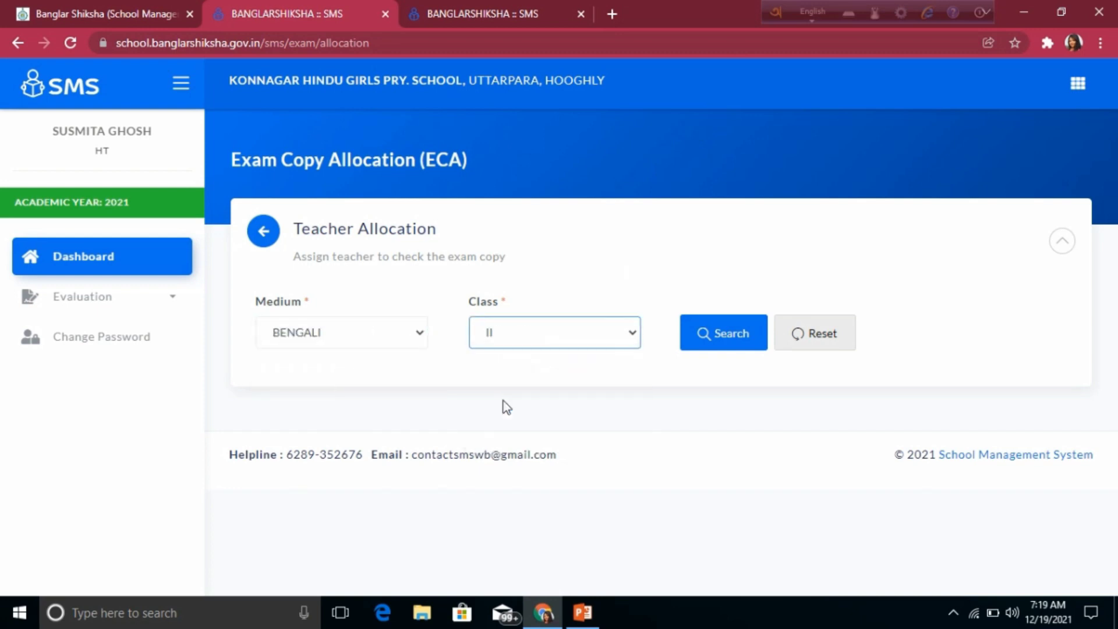
pyautogui.click(727, 336)
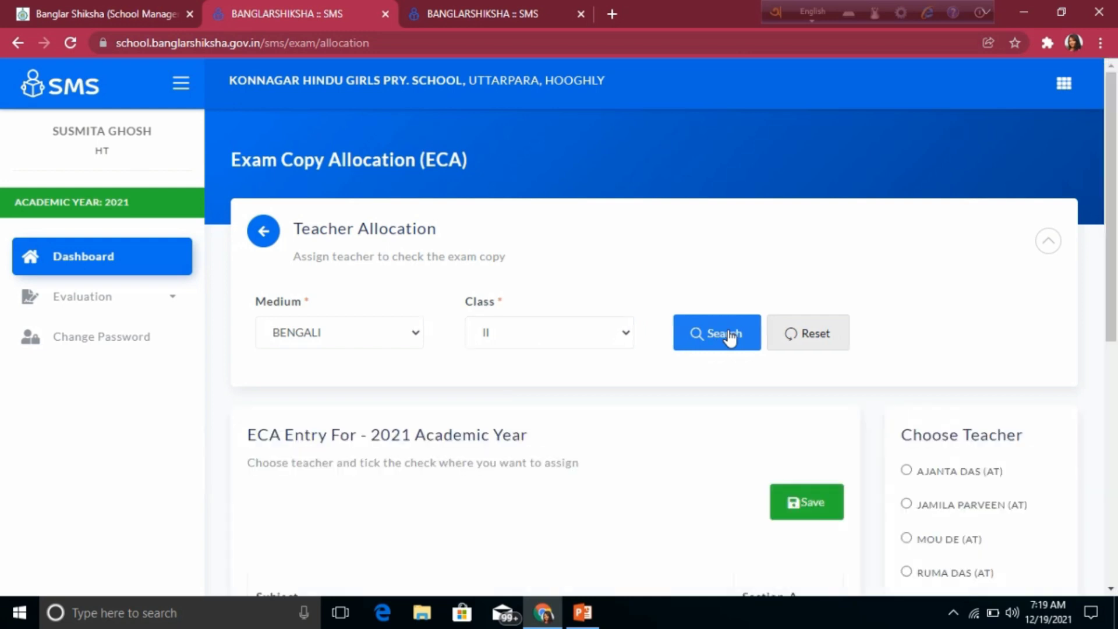
pyautogui.scroll(-3, 1067, 524)
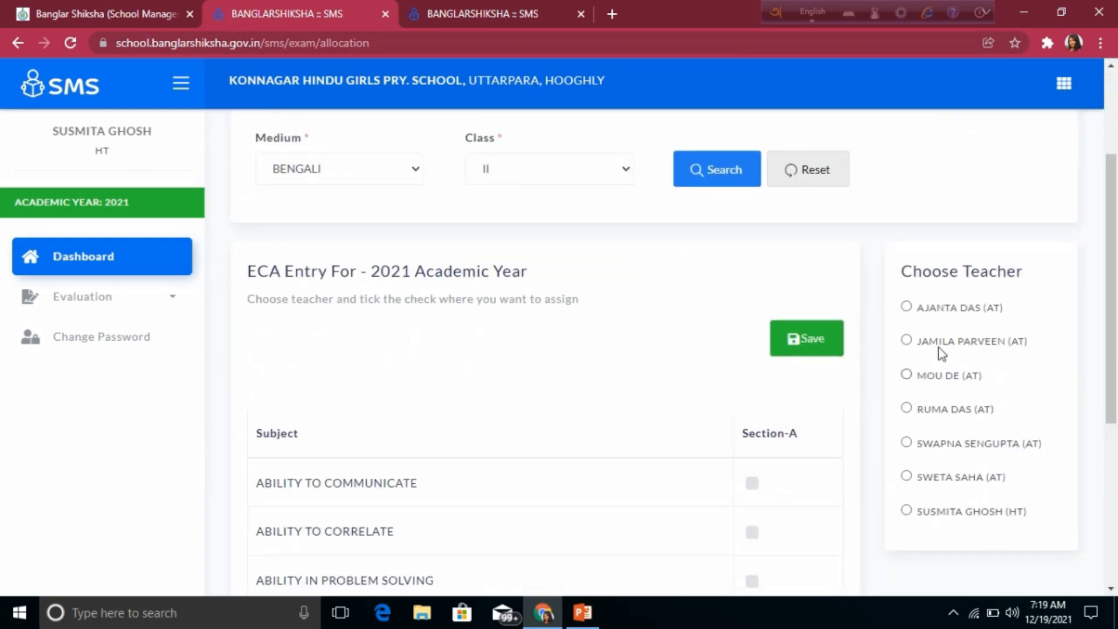
pyautogui.click(907, 409)
# Step: Tick Section A for all five Class II subjects, save, and dismiss the alert
pyautogui.scroll(-3, 516, 451)
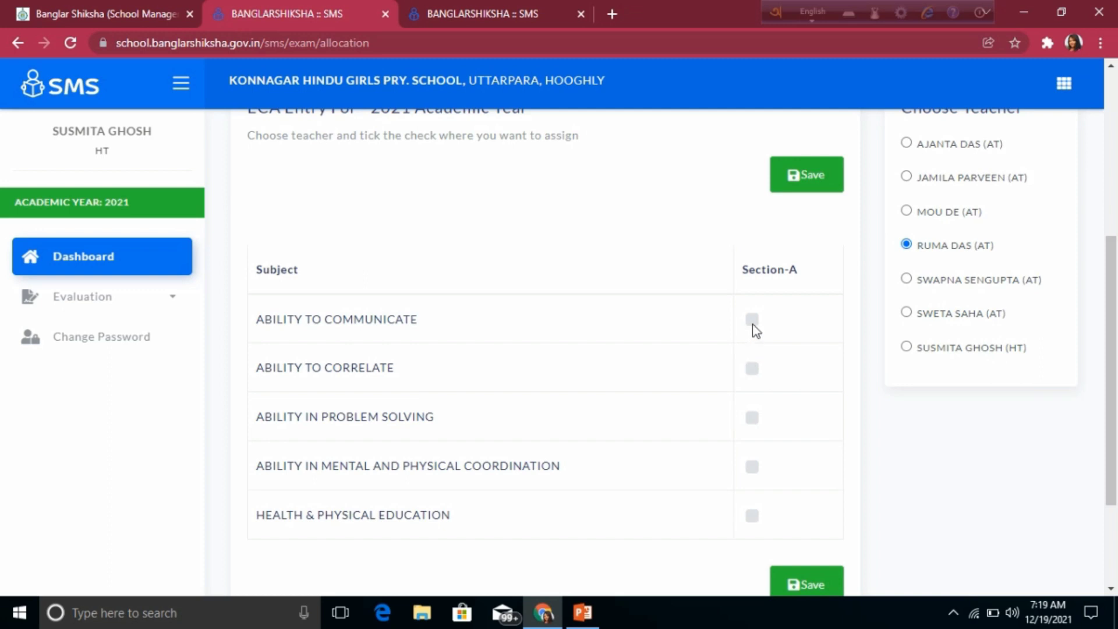
pyautogui.doubleClick(752, 321)
pyautogui.scroll(-1, 751, 324)
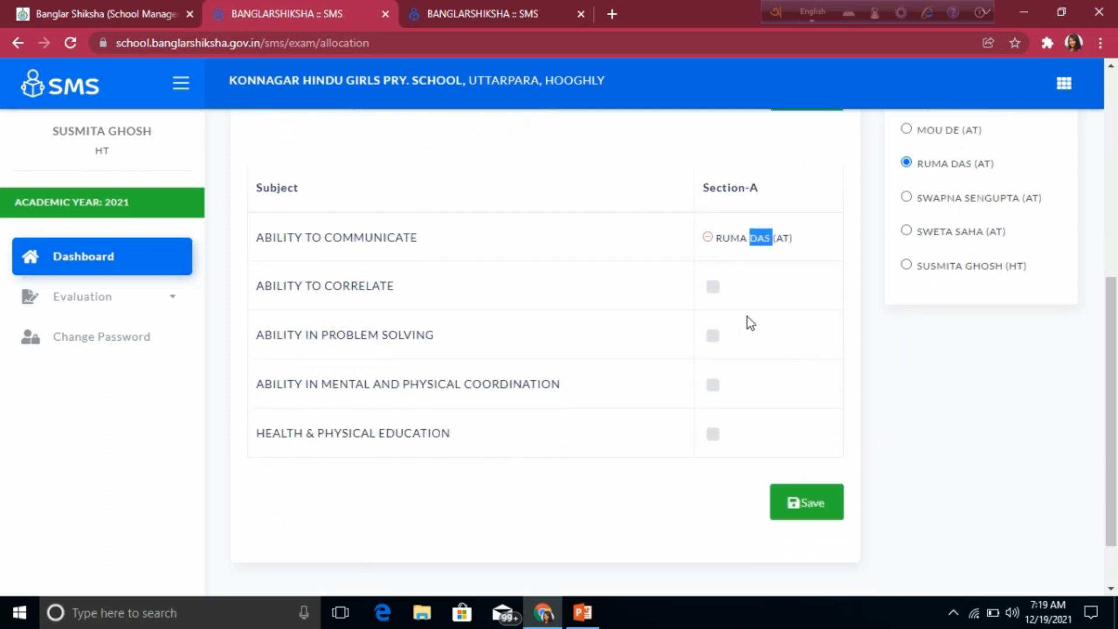
pyautogui.click(712, 287)
pyautogui.click(712, 336)
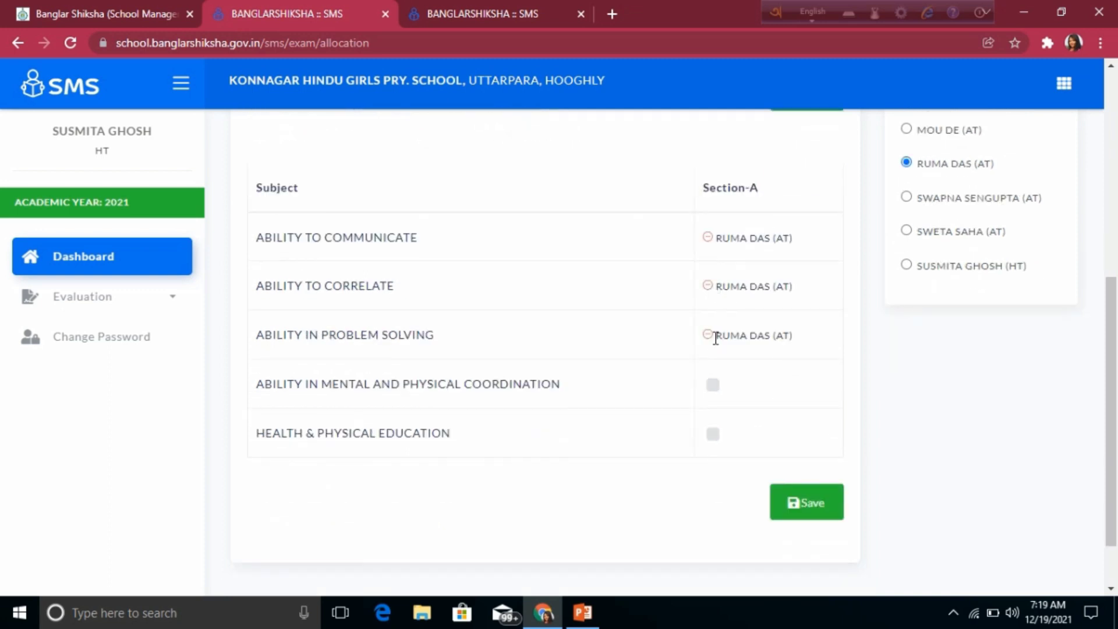
pyautogui.click(714, 388)
pyautogui.click(712, 435)
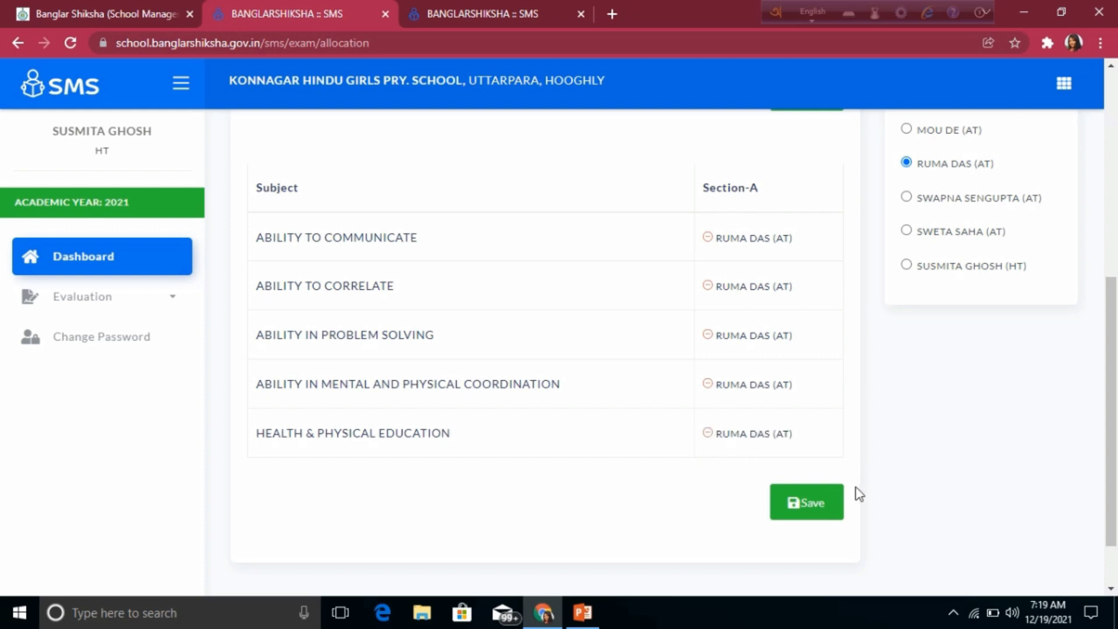
pyautogui.click(821, 510)
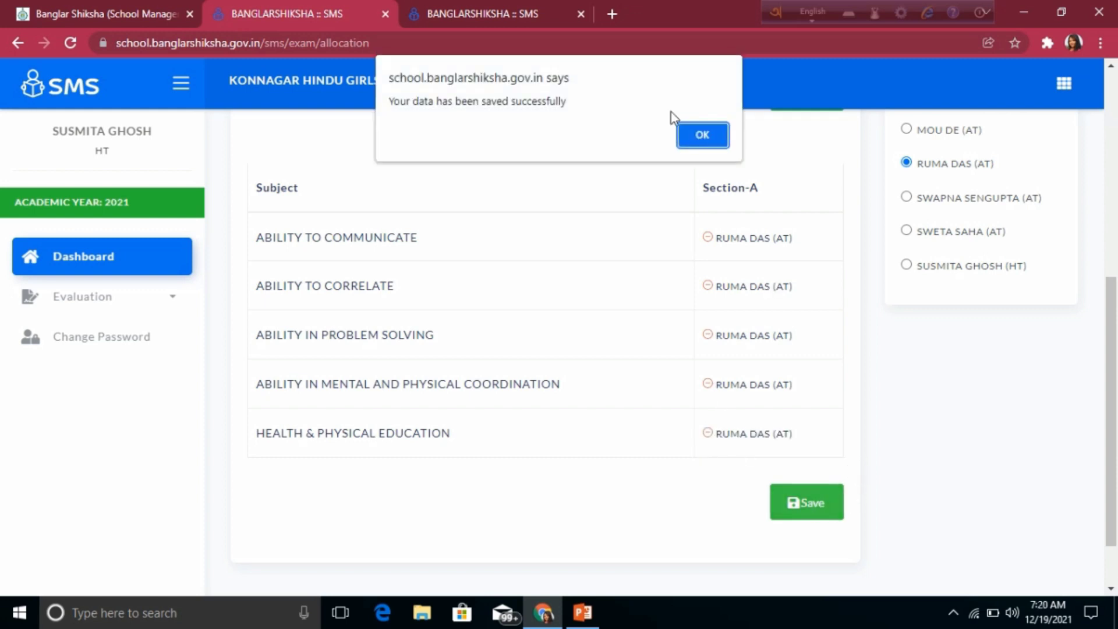
pyautogui.click(706, 142)
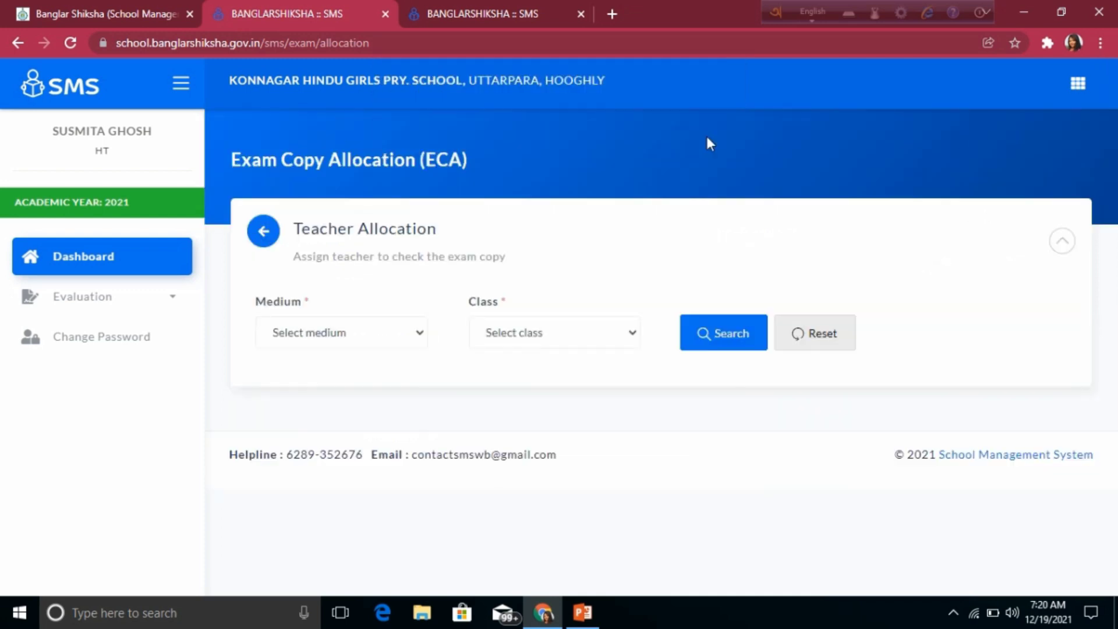
# Step: Search Bengali-medium Class III and select the checking teacher's radio button
pyautogui.click(390, 334)
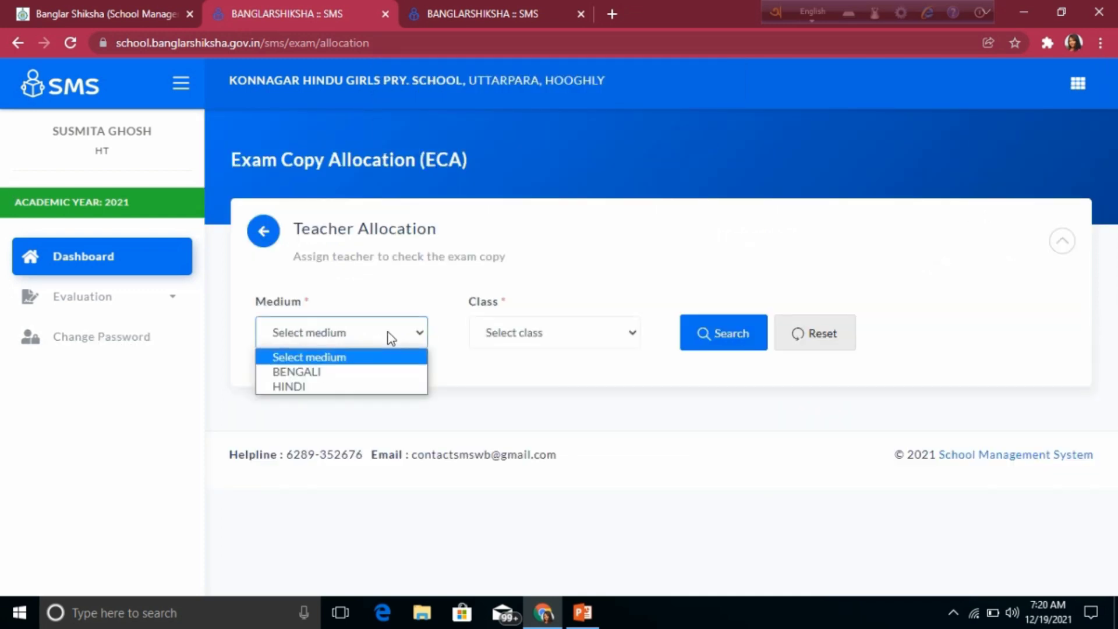
pyautogui.click(351, 374)
pyautogui.click(564, 326)
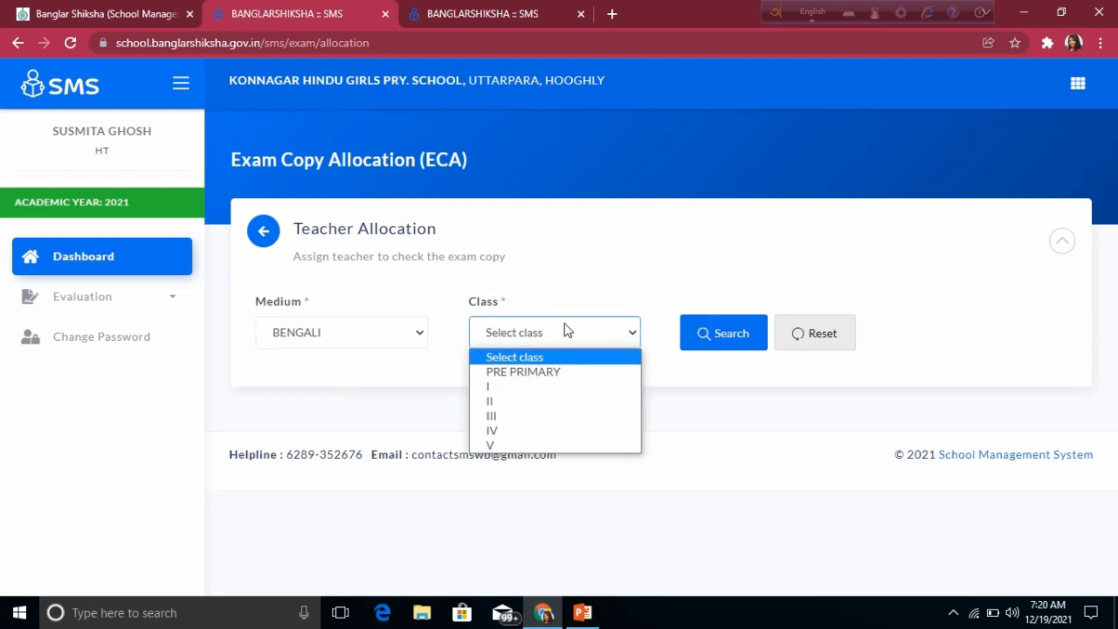
pyautogui.click(514, 415)
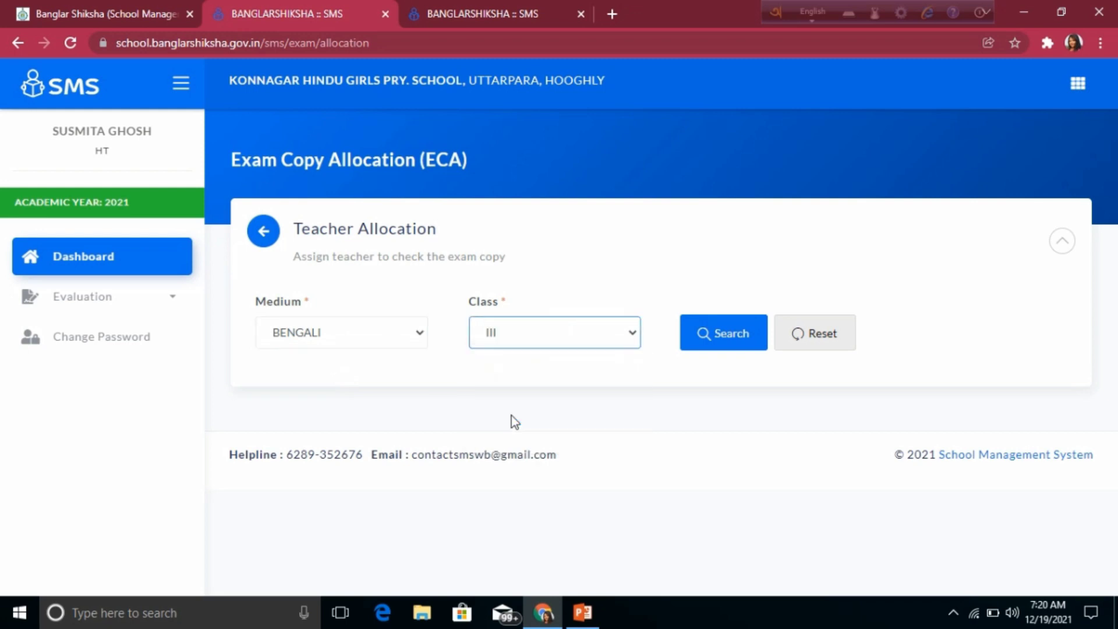
pyautogui.click(733, 341)
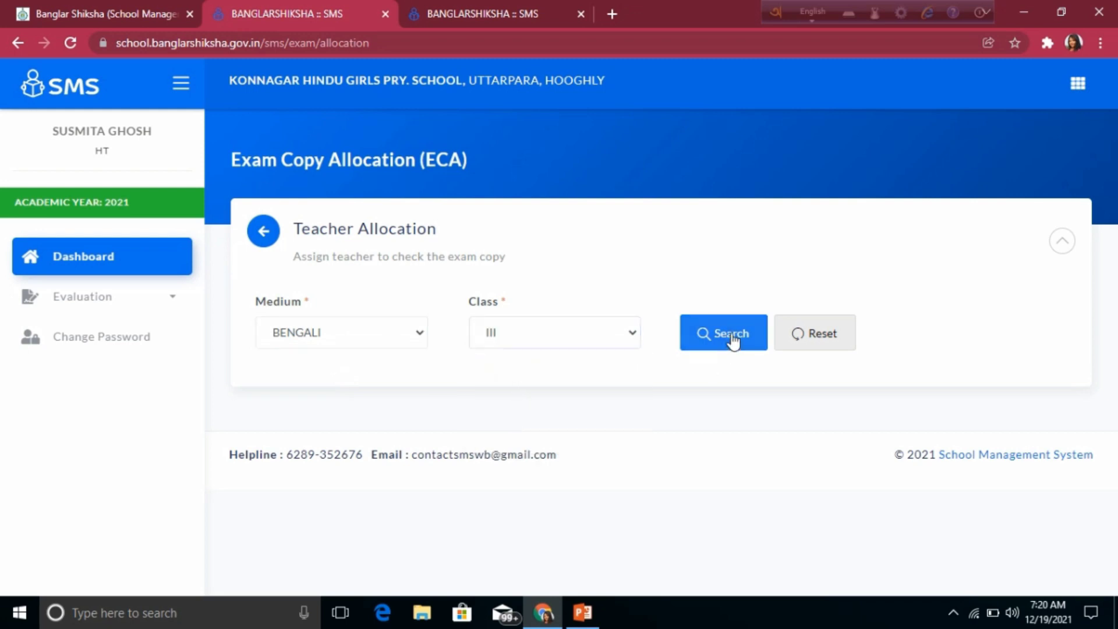
pyautogui.scroll(-4, 959, 518)
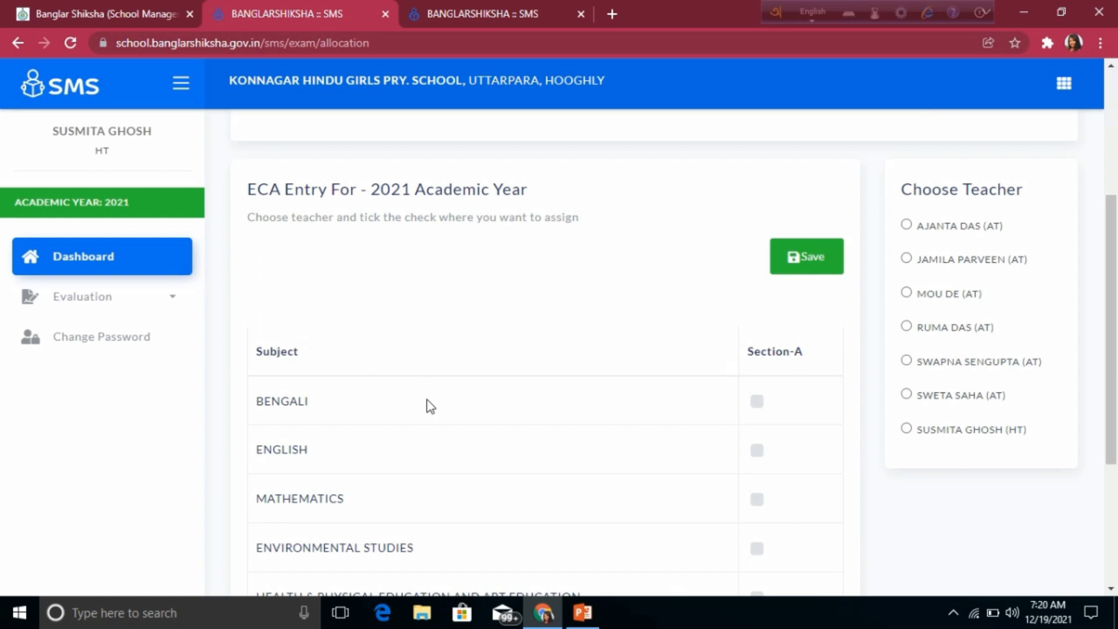
pyautogui.click(907, 259)
pyautogui.scroll(-1, 701, 498)
pyautogui.scroll(-1, 701, 484)
pyautogui.scroll(-1, 474, 394)
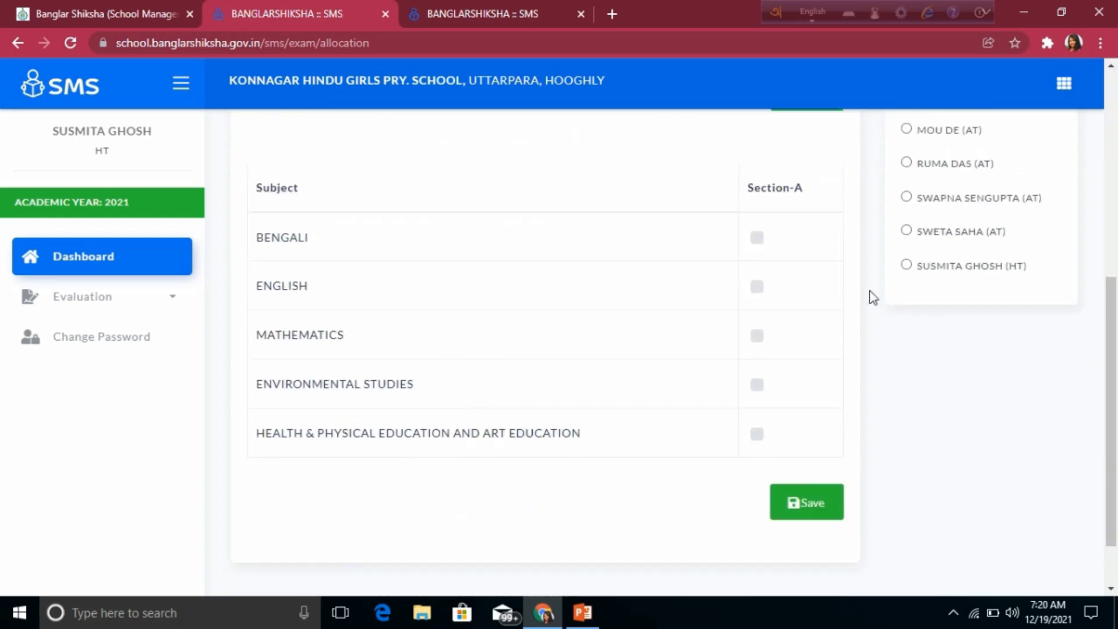
# Step: Tick Section A for BENGALI, ENGLISH, MATHEMATICS, ENVIRONMENTAL STUDIES and HEALTH, then save
pyautogui.click(757, 238)
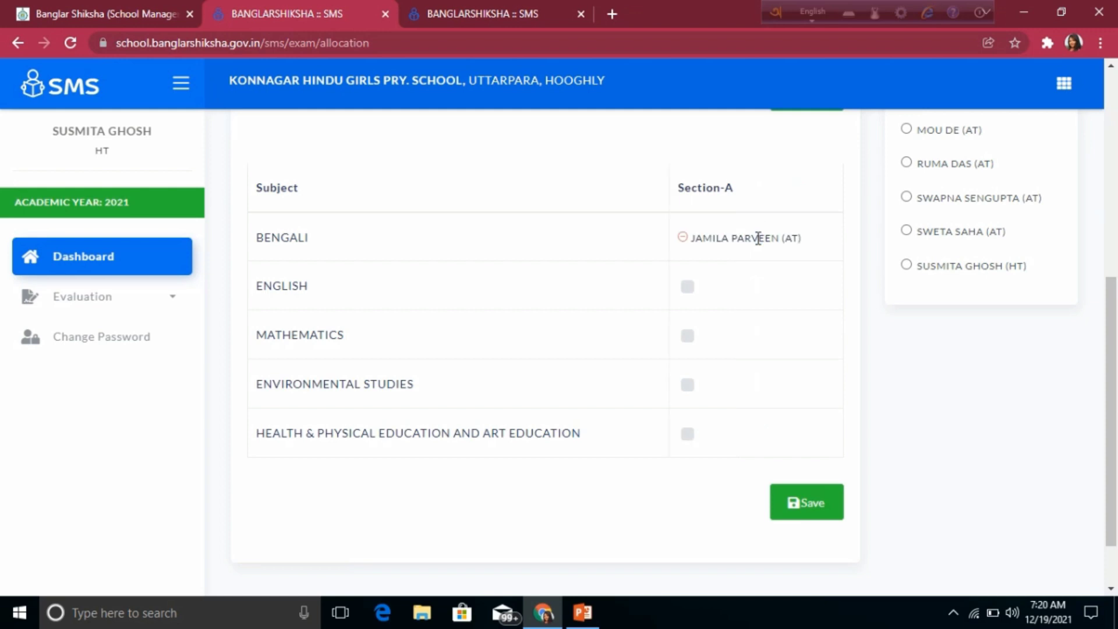
pyautogui.click(688, 287)
pyautogui.click(687, 336)
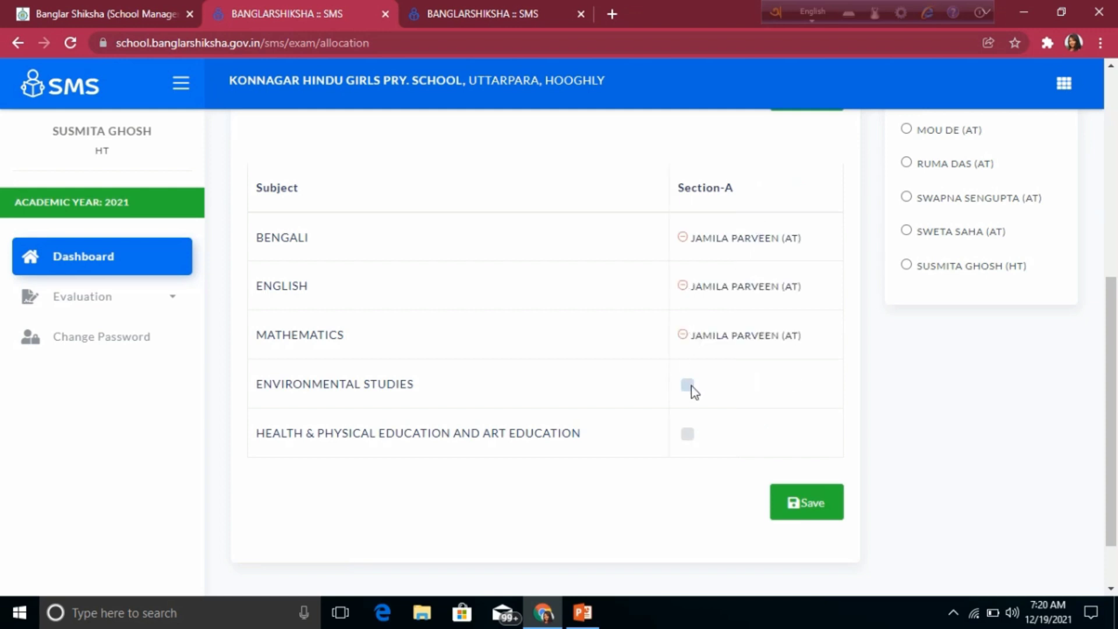
pyautogui.click(687, 385)
pyautogui.click(687, 434)
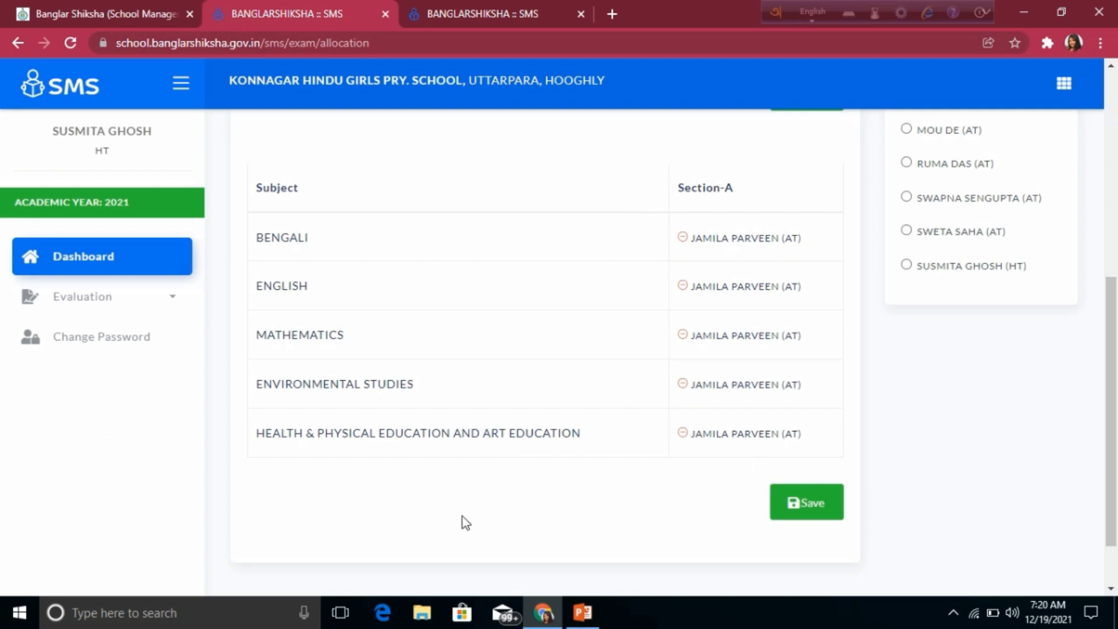
pyautogui.scroll(2, 746, 516)
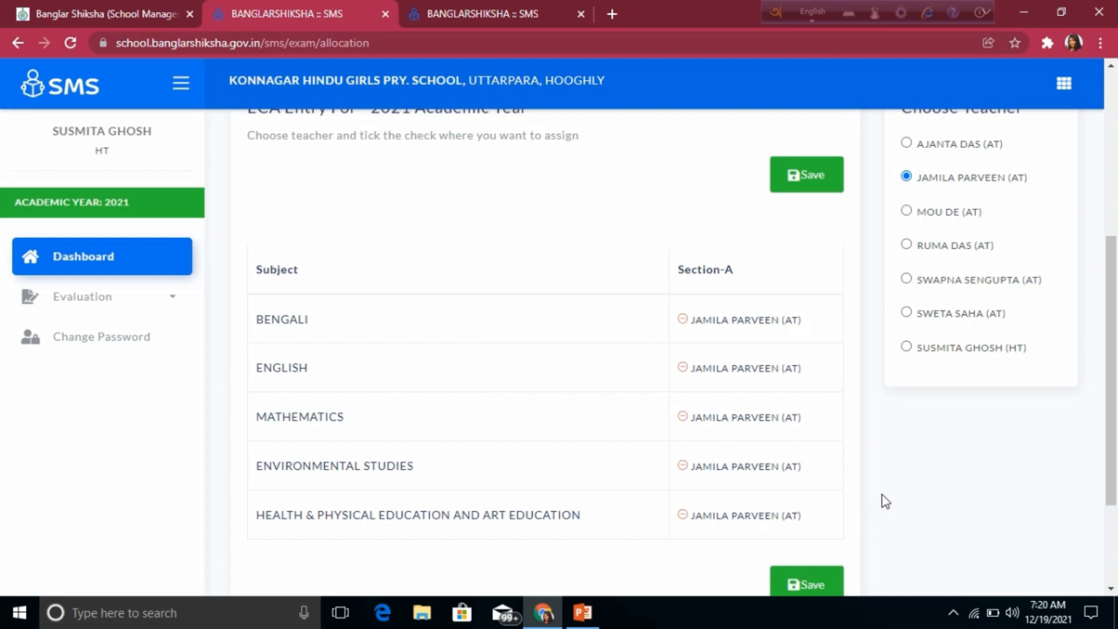
pyautogui.scroll(-1, 888, 486)
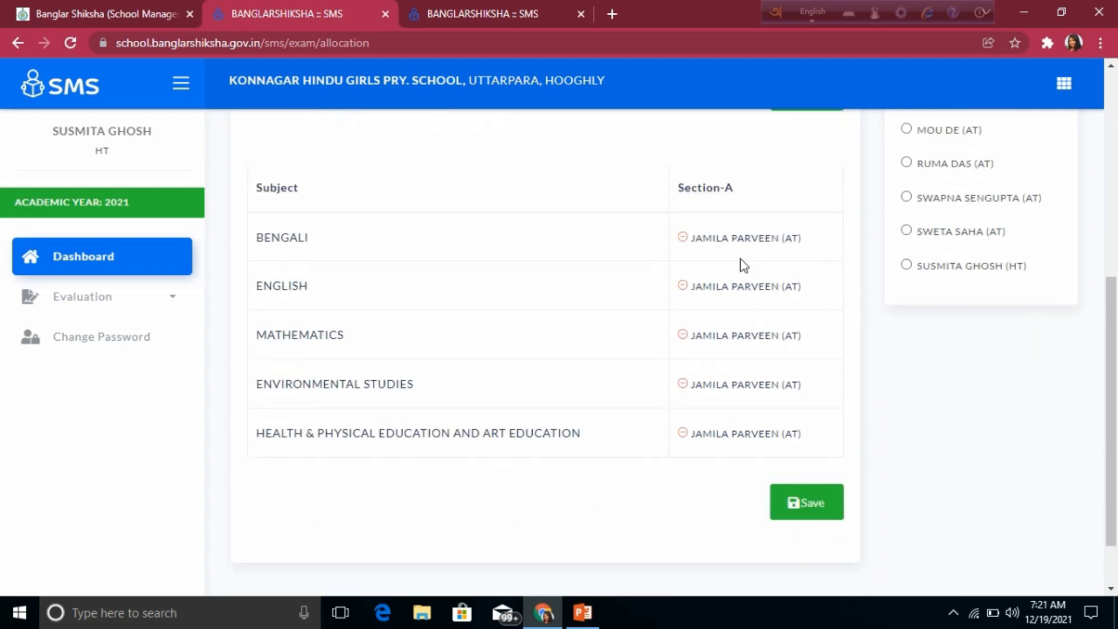
pyautogui.click(811, 507)
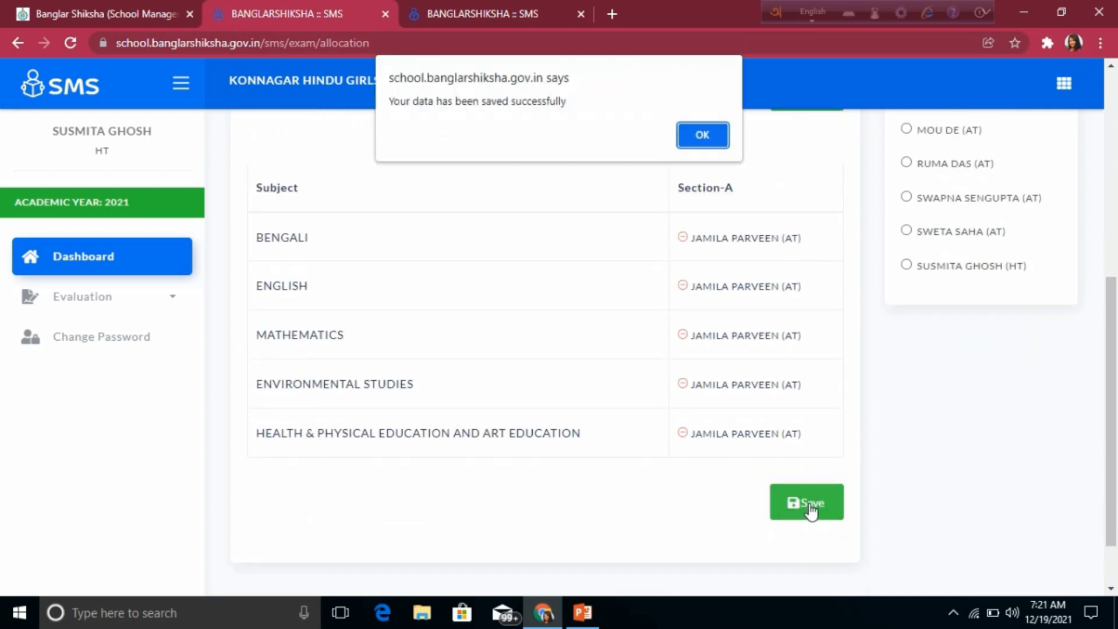
pyautogui.click(703, 136)
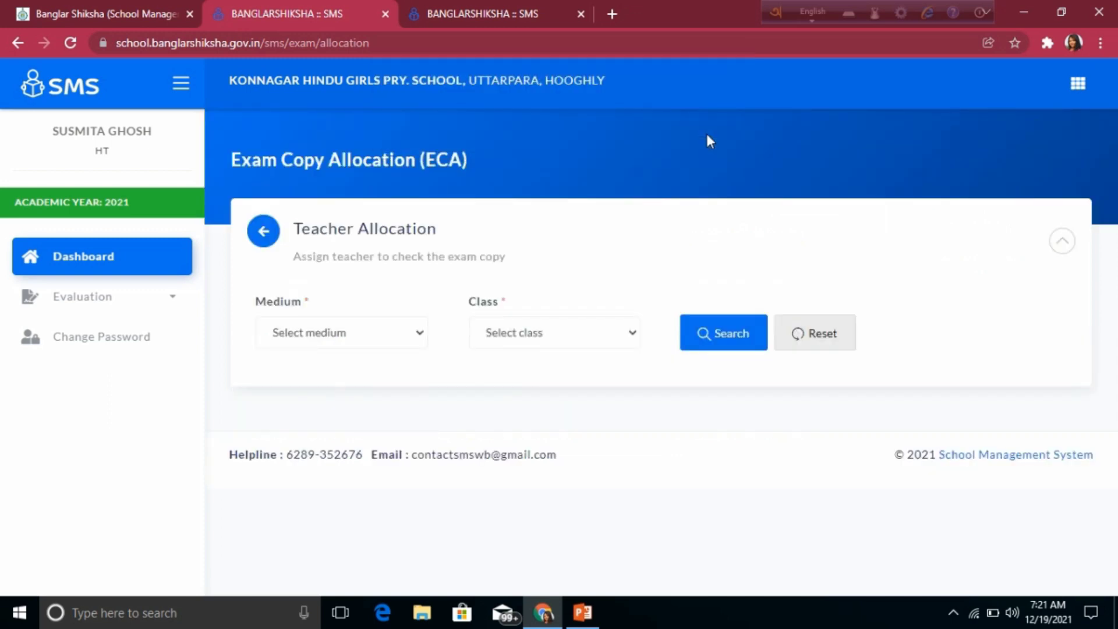
# Step: Load the subjects and teachers for Bengali-medium Class IV
pyautogui.click(361, 335)
pyautogui.click(340, 373)
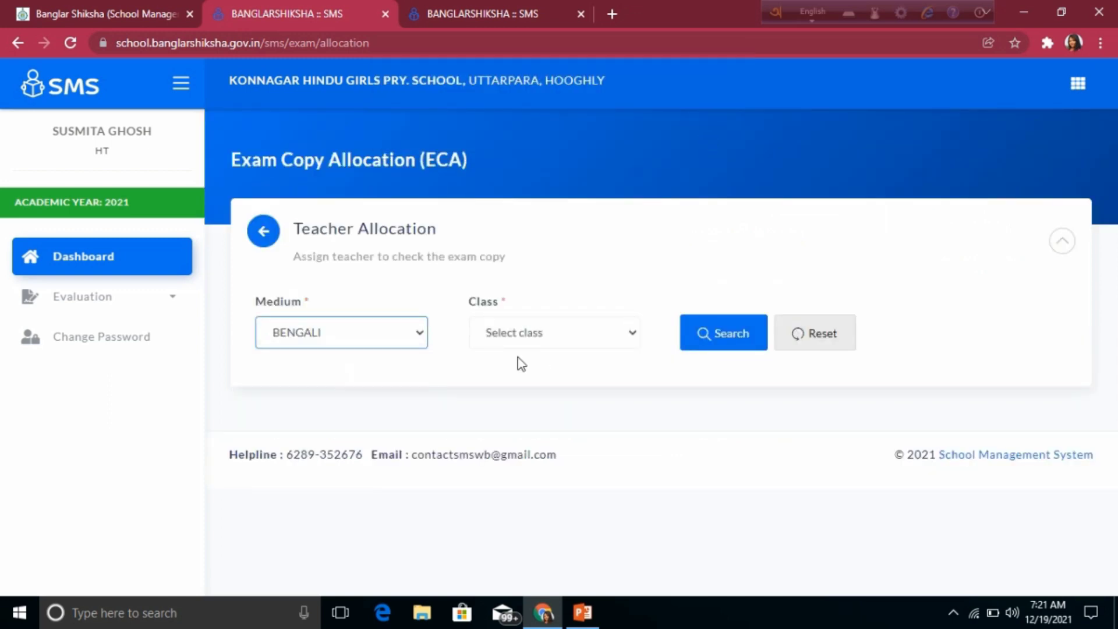
pyautogui.click(590, 338)
pyautogui.click(507, 431)
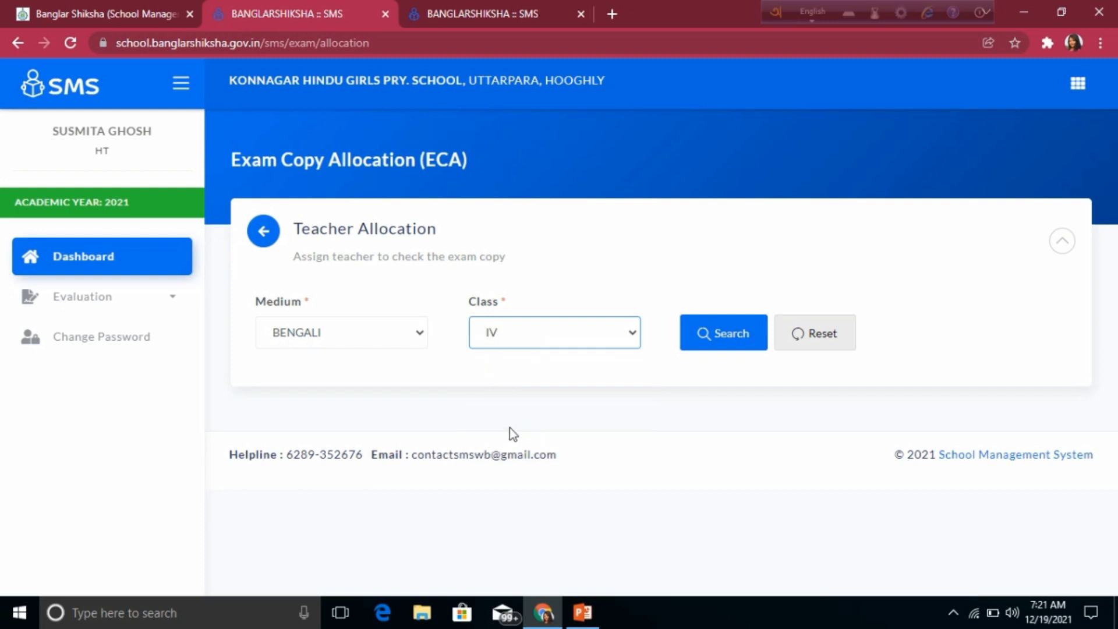
pyautogui.click(738, 339)
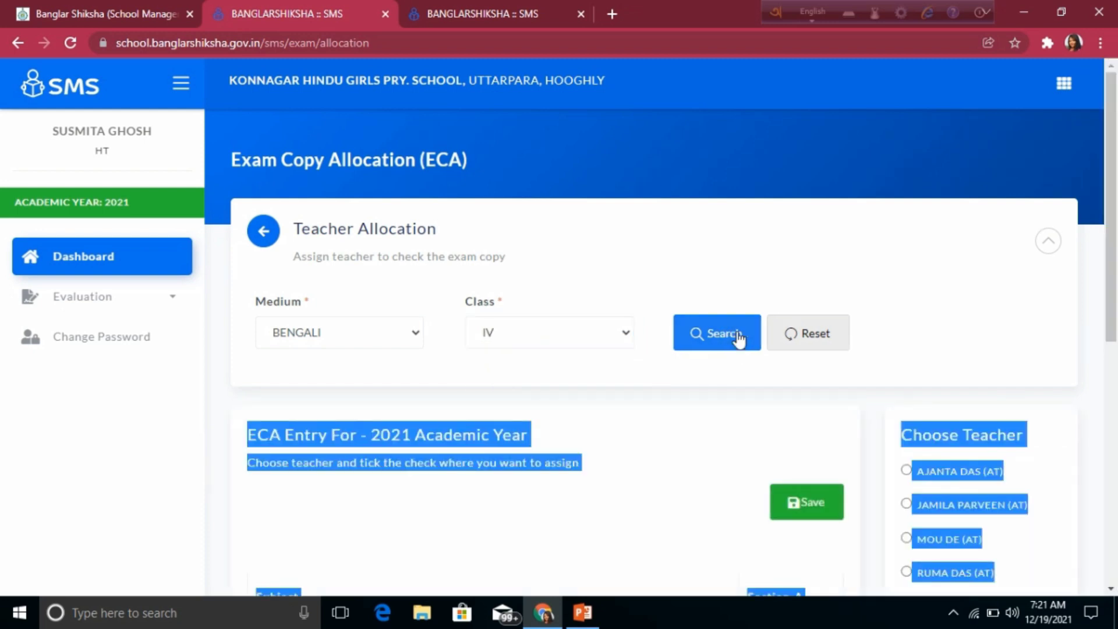
# Step: Assign one teacher to check ENGLISH and health-and-art education, save, and dismiss the confirmation
pyautogui.click(719, 472)
pyautogui.scroll(-3, 722, 448)
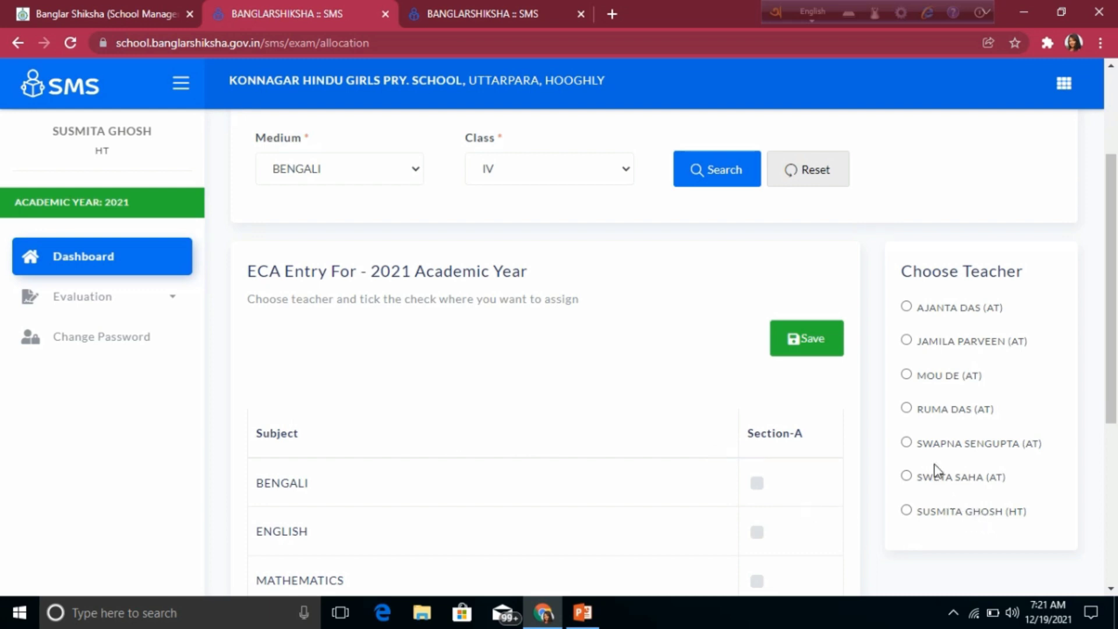
pyautogui.click(907, 443)
pyautogui.scroll(-1, 732, 441)
pyautogui.scroll(-3, 732, 441)
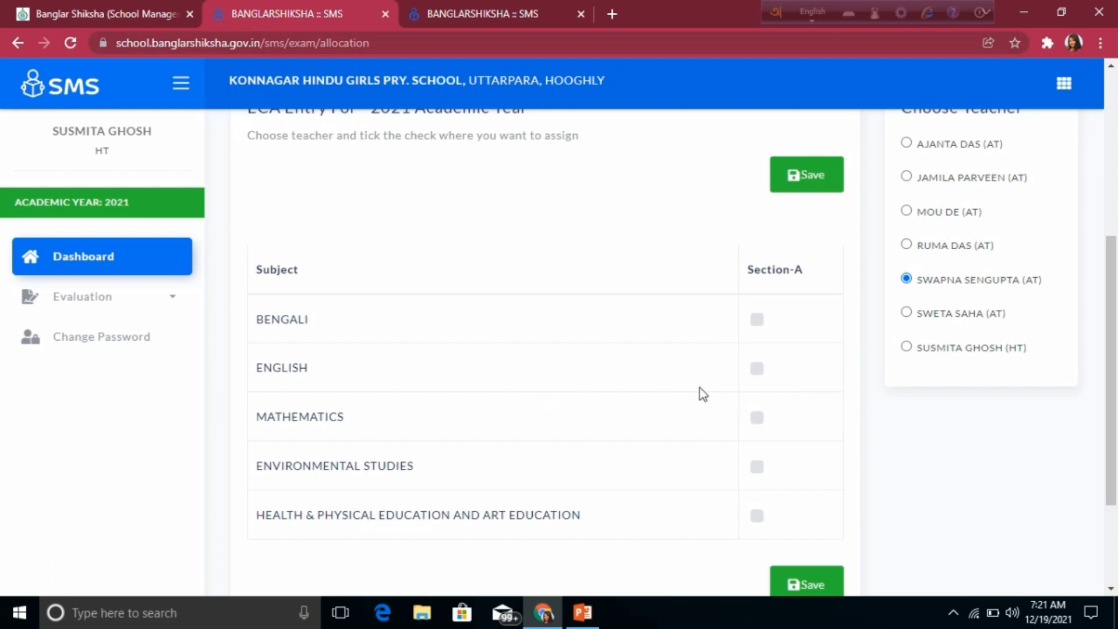
pyautogui.click(757, 368)
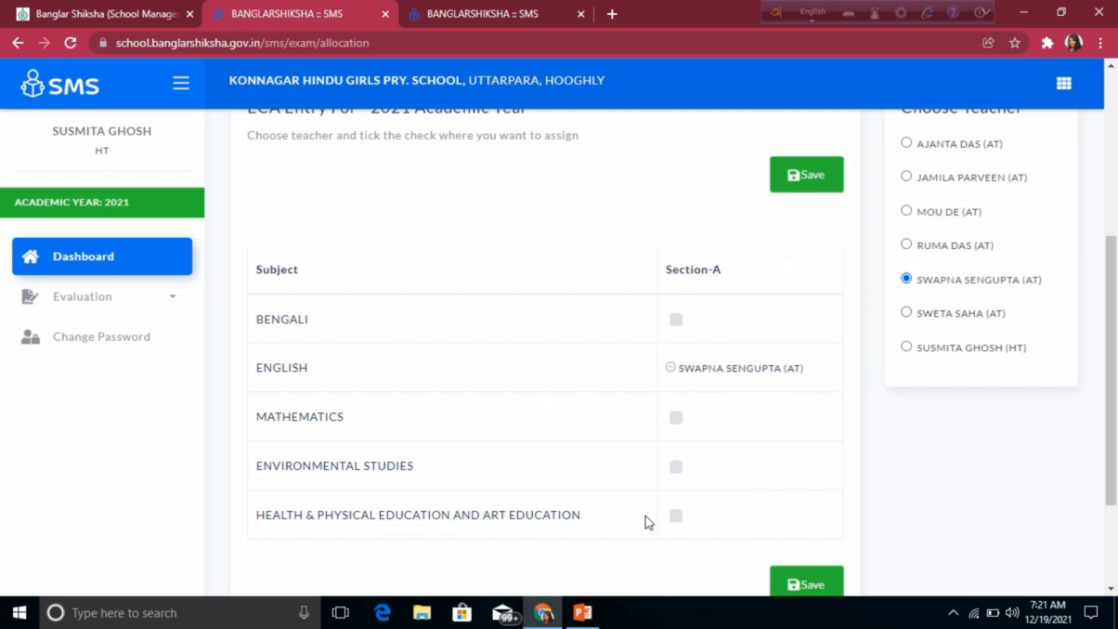
pyautogui.click(676, 516)
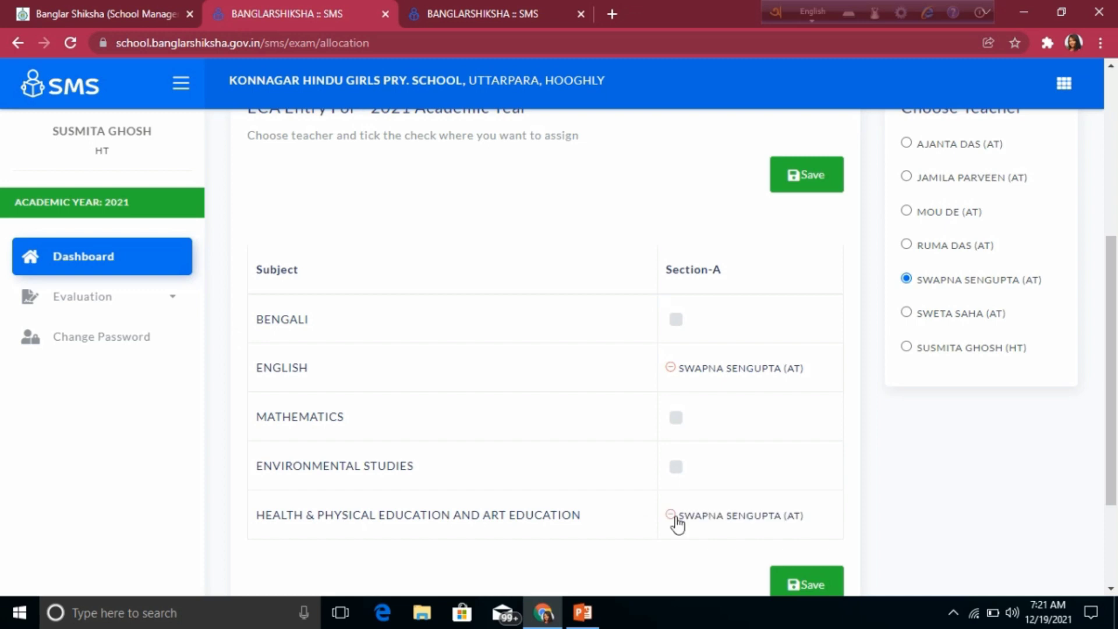
pyautogui.click(820, 587)
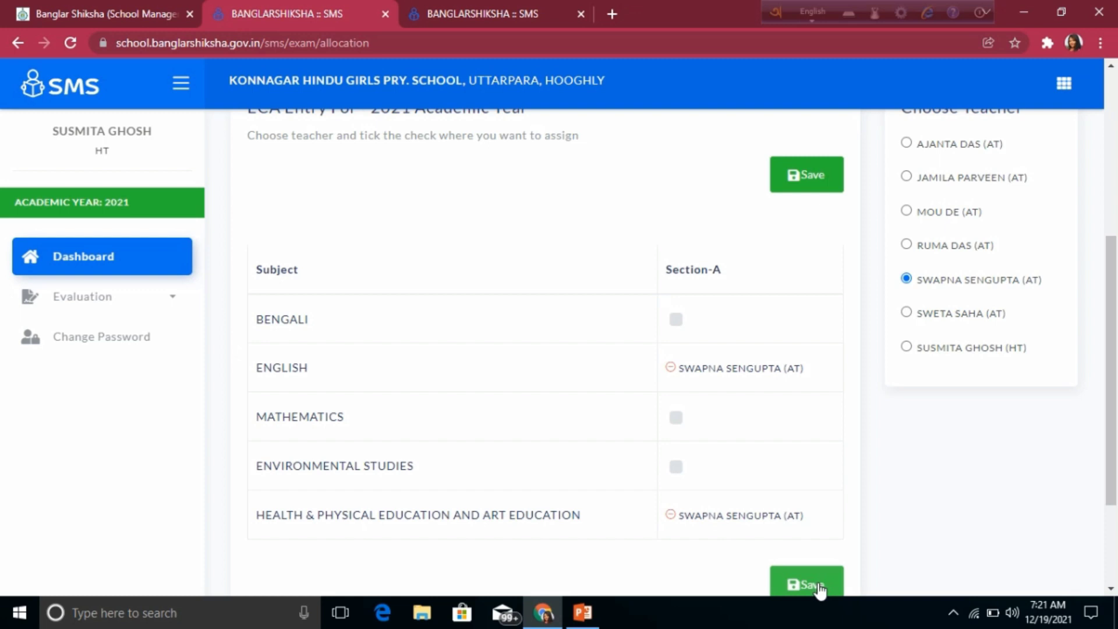
pyautogui.click(700, 136)
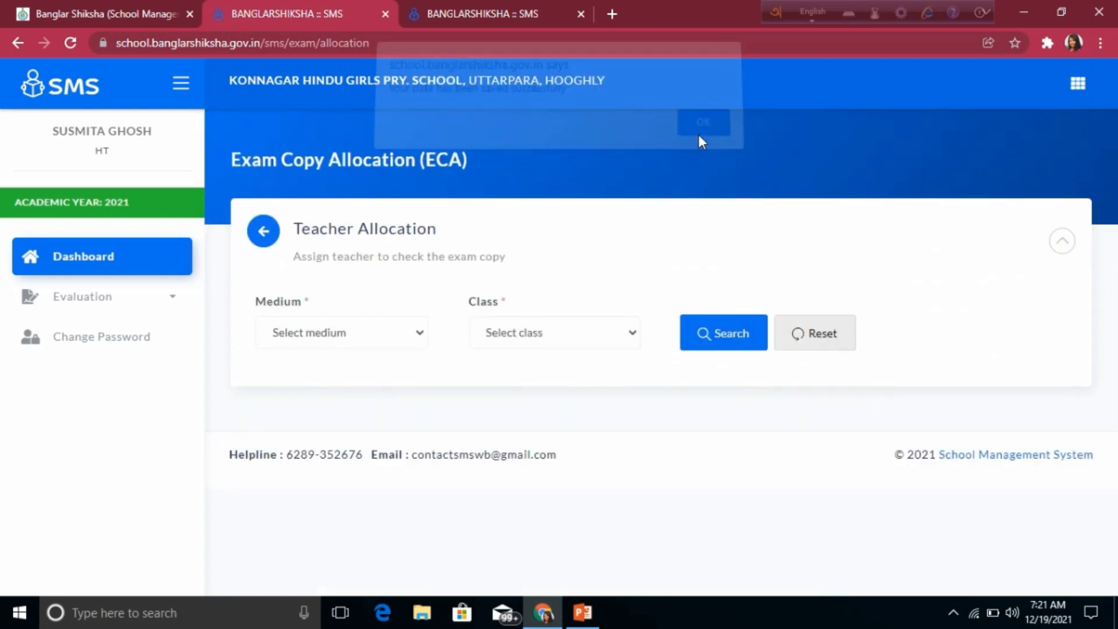
# Step: Load the subjects again for Bengali-medium Class IV
pyautogui.click(394, 331)
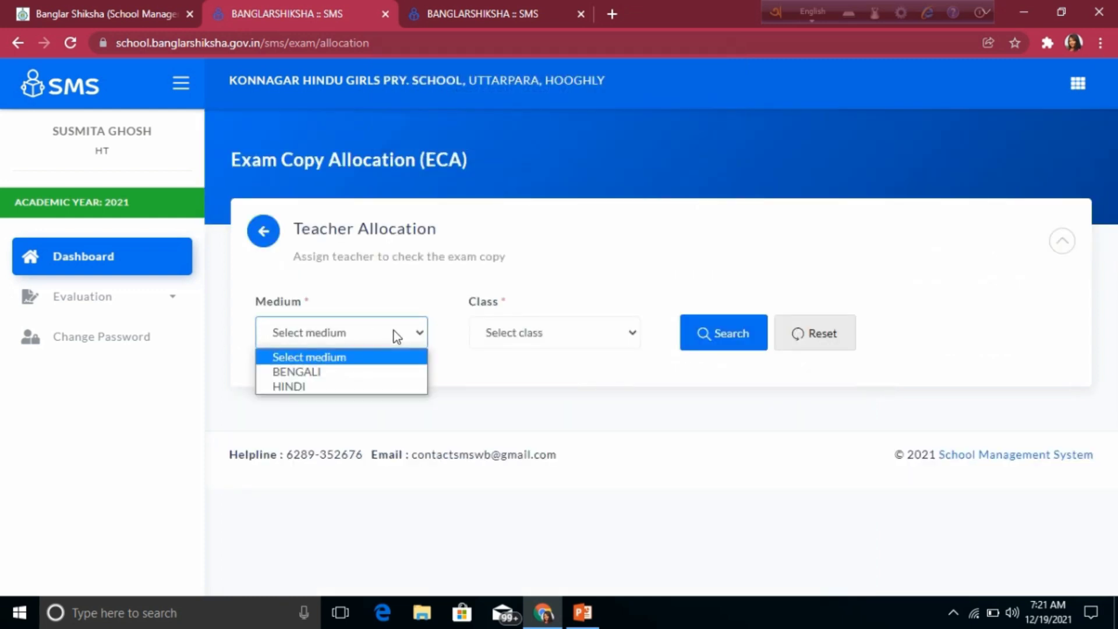
pyautogui.click(351, 373)
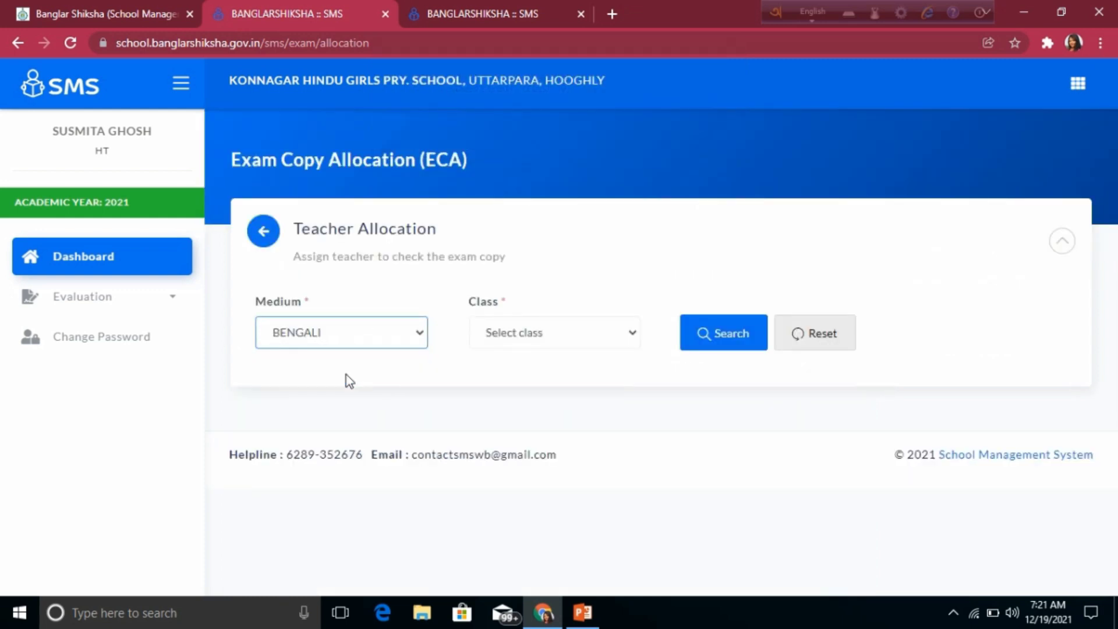
pyautogui.click(592, 329)
pyautogui.click(511, 432)
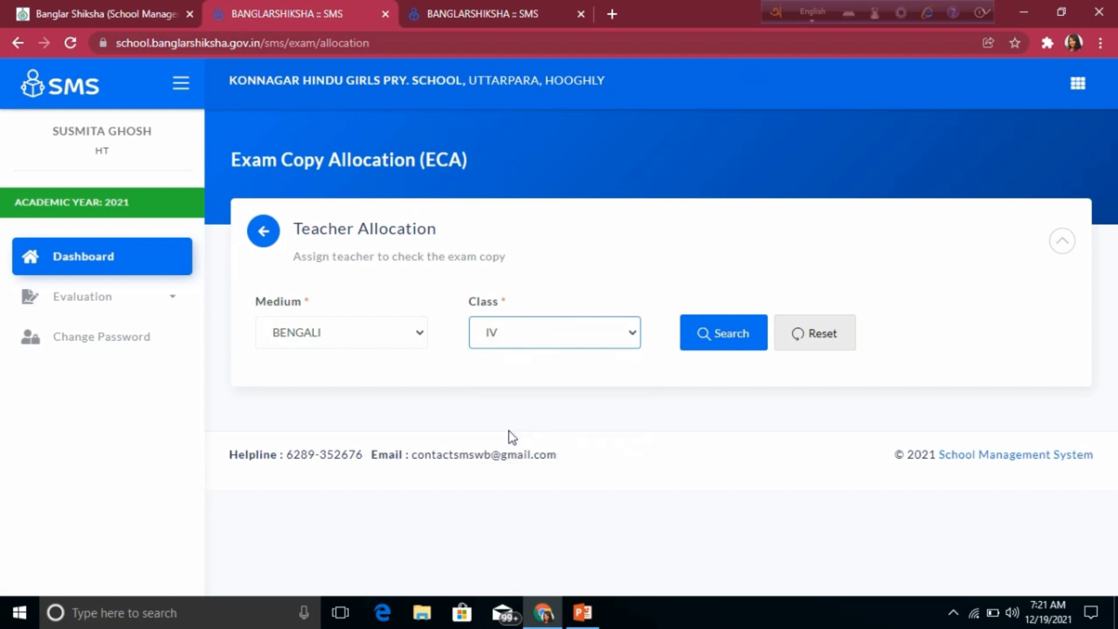
pyautogui.click(727, 334)
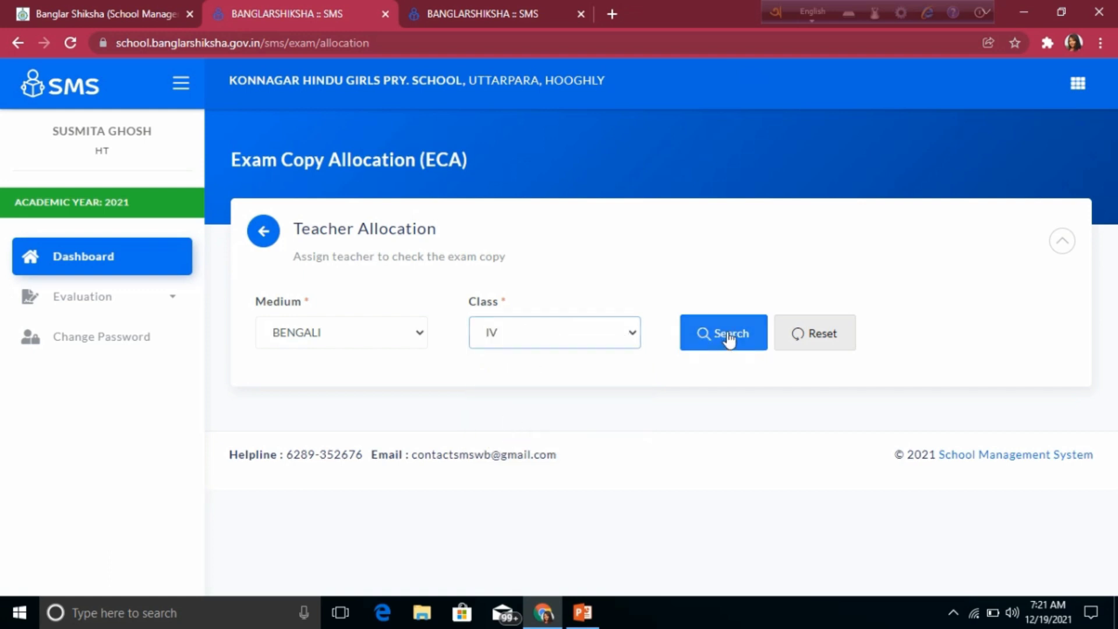
# Step: Assign a second teacher to BENGALI, MATHEMATICS and ENVIRONMENTAL STUDIES, then save and confirm
pyautogui.click(693, 446)
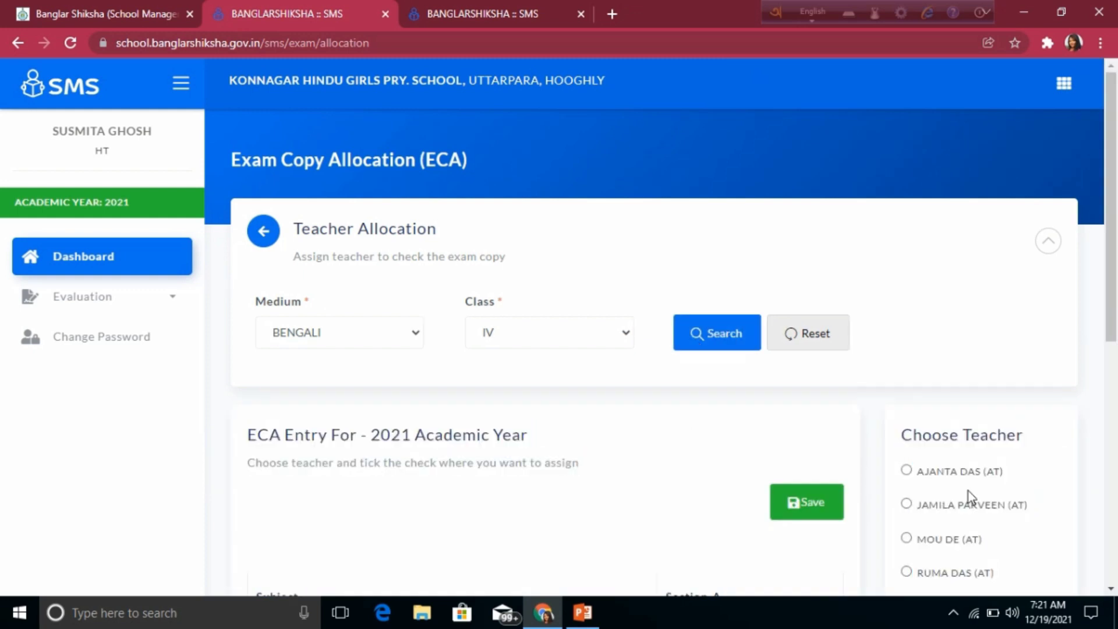
pyautogui.scroll(-3, 969, 491)
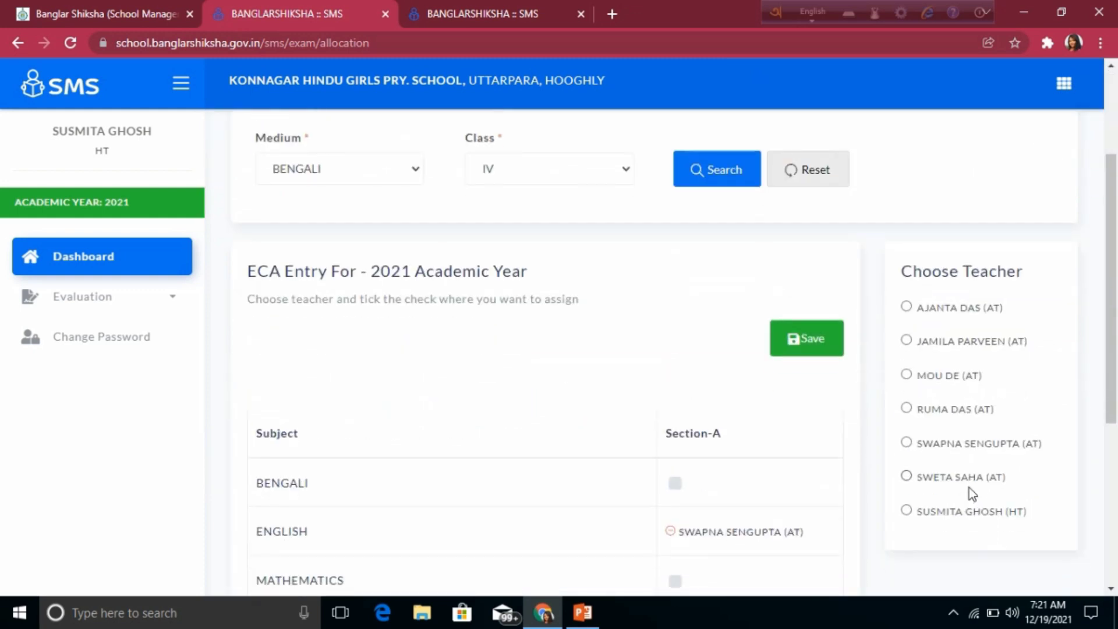
pyautogui.scroll(-1, 969, 487)
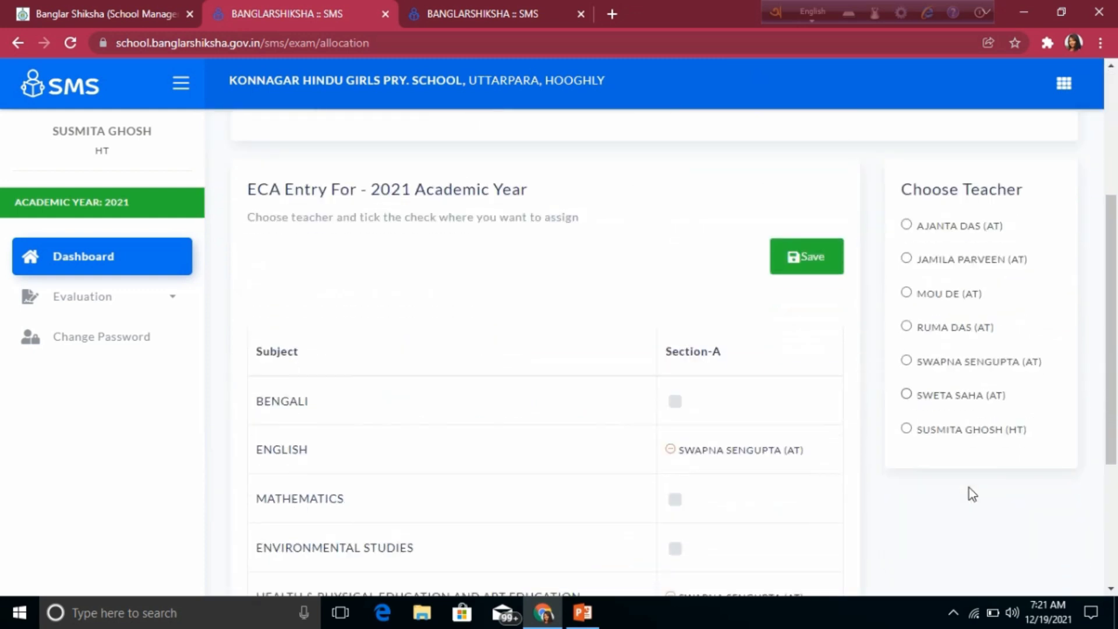
pyautogui.click(906, 293)
pyautogui.scroll(-1, 642, 530)
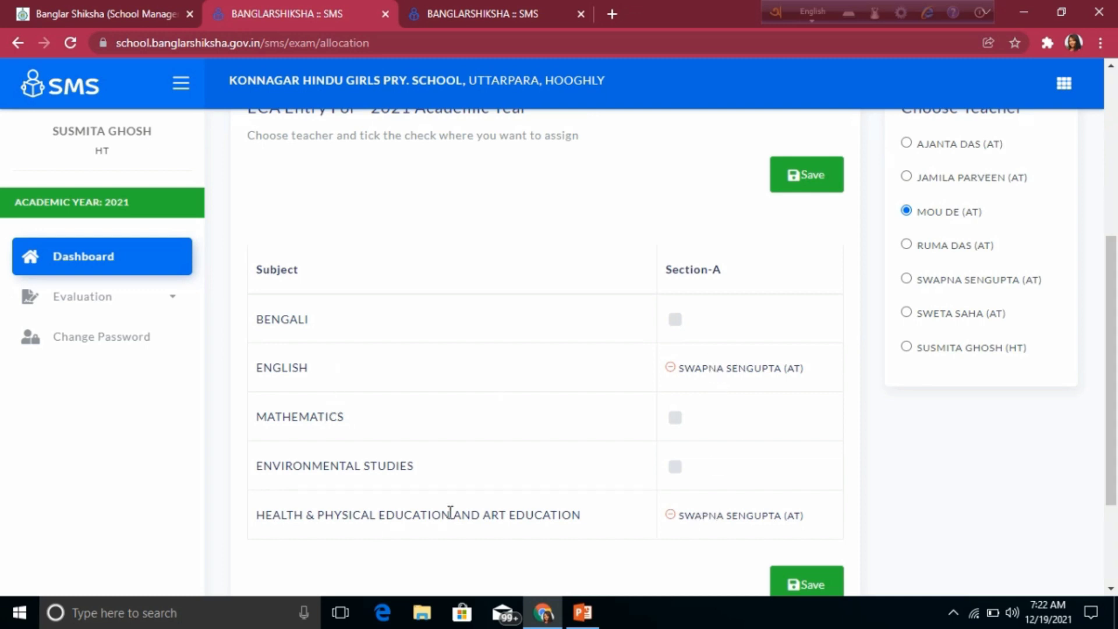
pyautogui.click(676, 320)
pyautogui.click(675, 419)
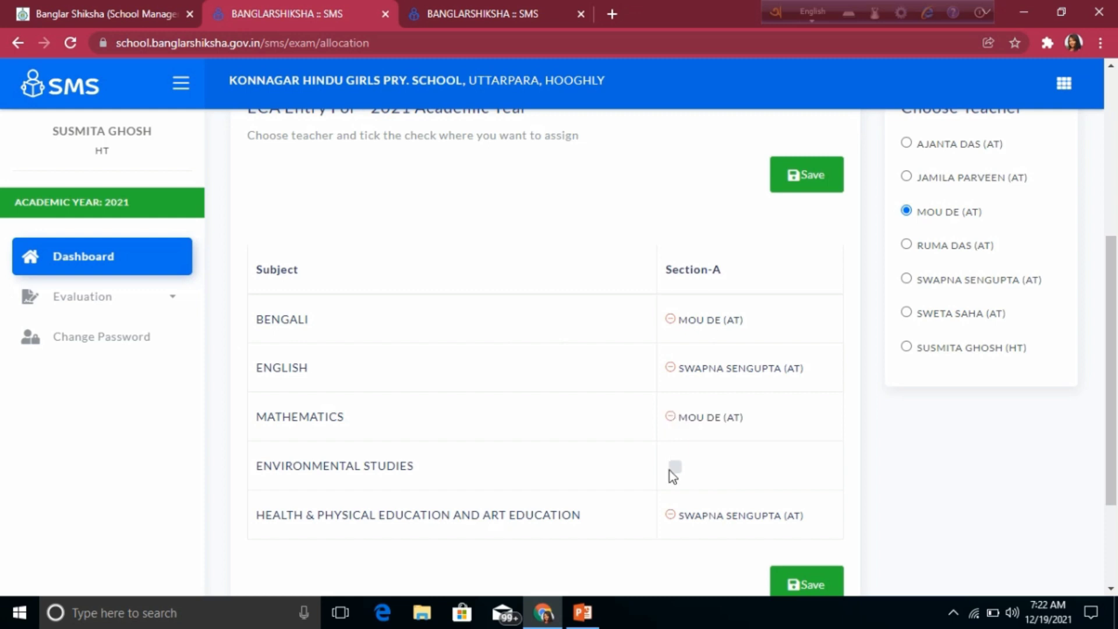
pyautogui.click(673, 468)
pyautogui.click(816, 587)
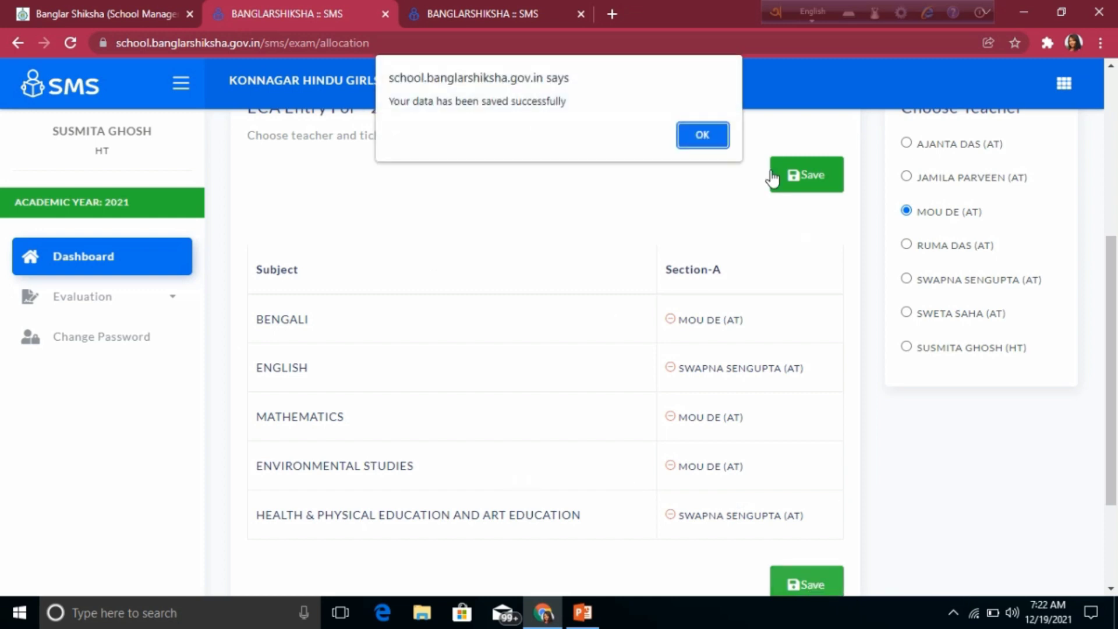
pyautogui.click(701, 135)
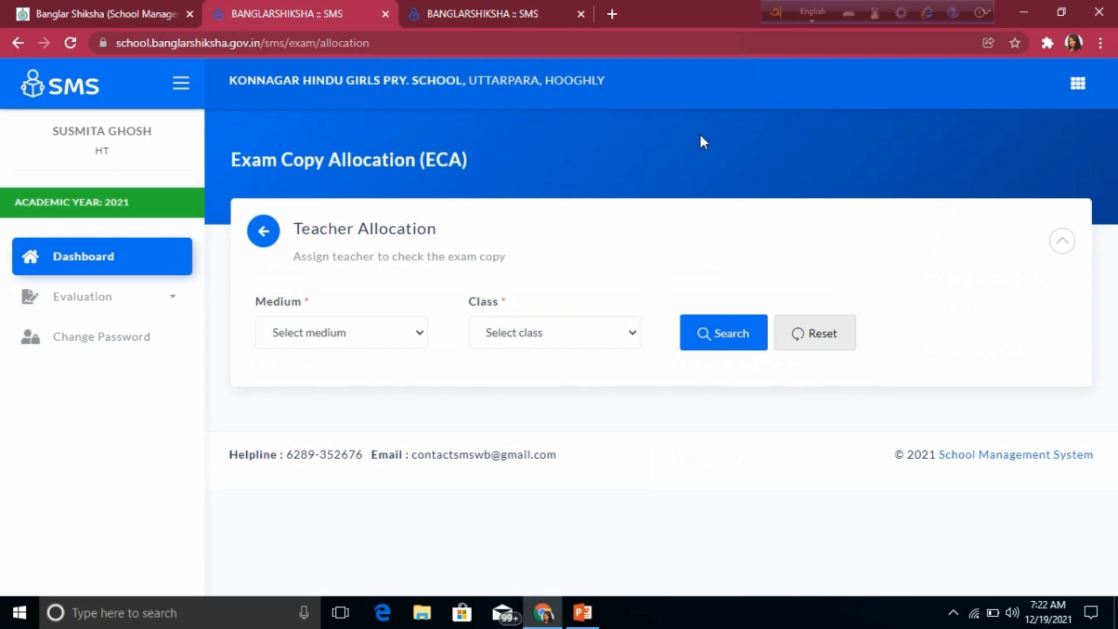
# Step: Load the subjects for Bengali-medium Class V
pyautogui.click(417, 344)
pyautogui.click(322, 370)
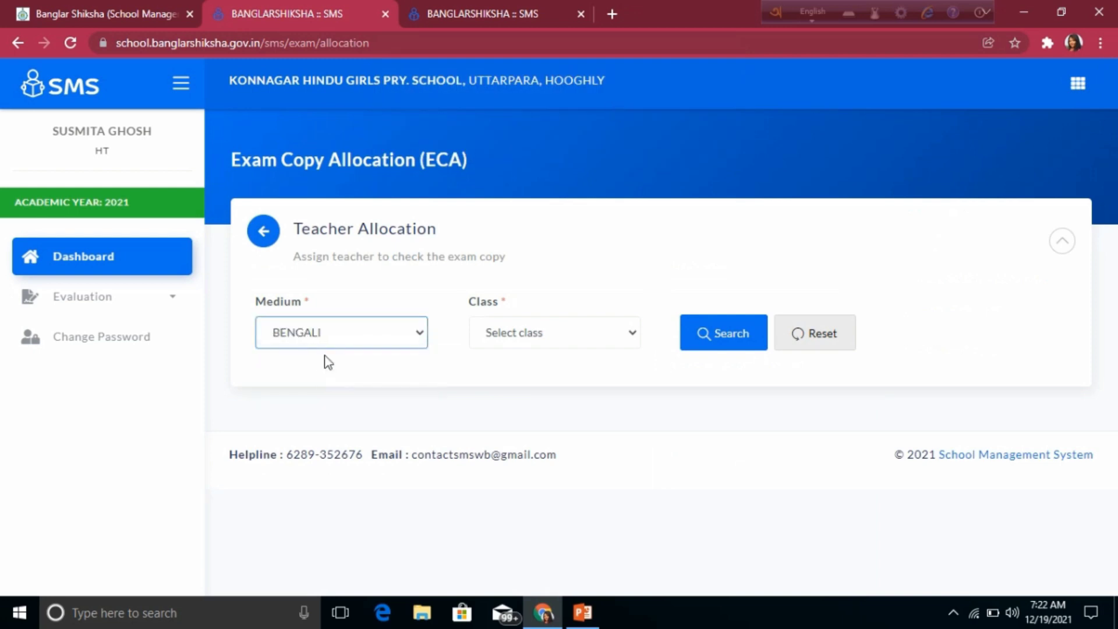
pyautogui.click(606, 327)
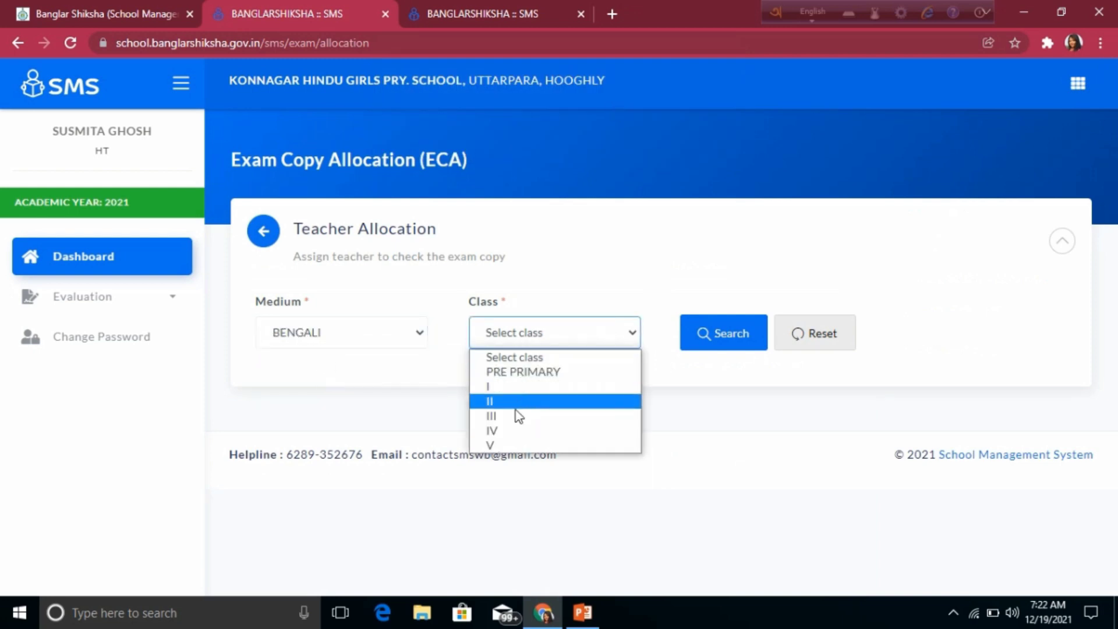
pyautogui.click(505, 443)
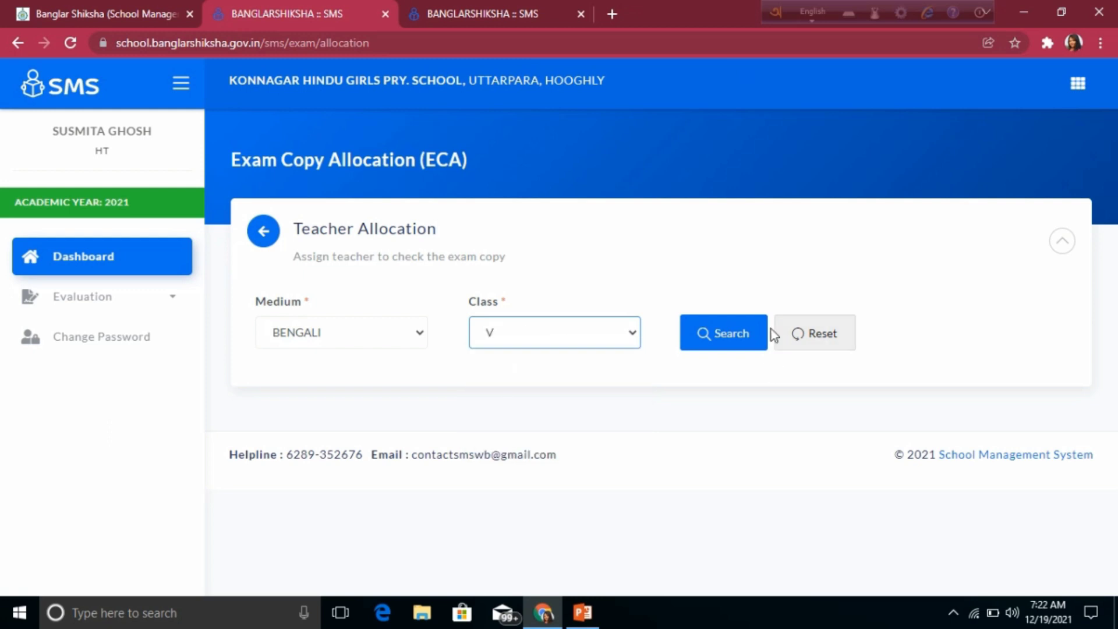
pyautogui.click(704, 334)
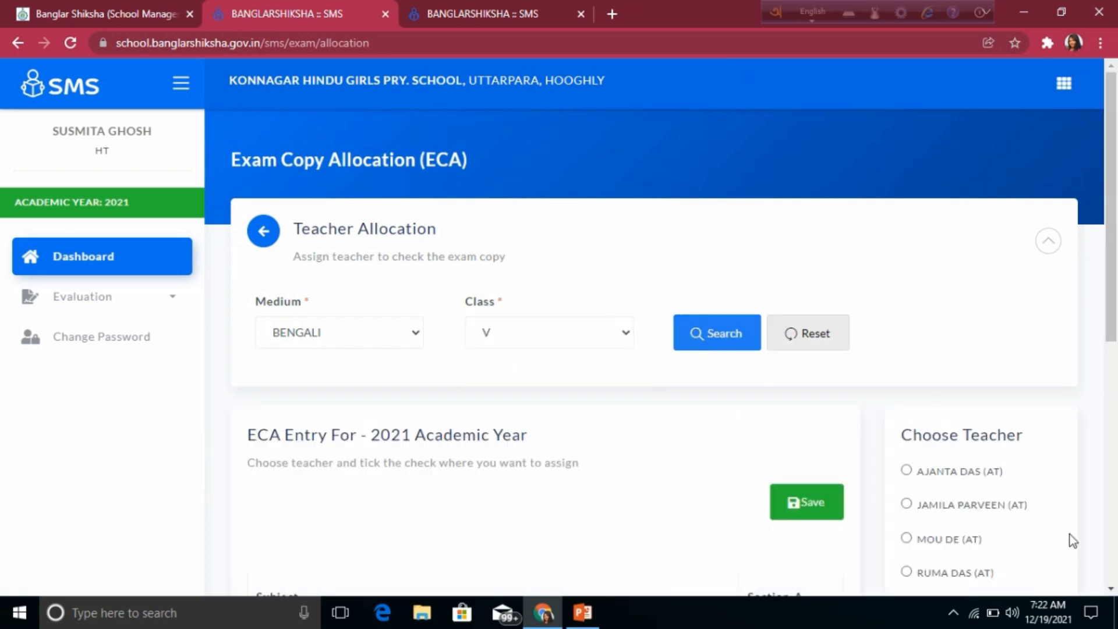
# Step: Assign one teacher to BENGALI, ENGLISH, MATHEMATICS, ENVIRONMENTAL STUDIES and health-physical-art education, then save
pyautogui.scroll(-3, 1070, 533)
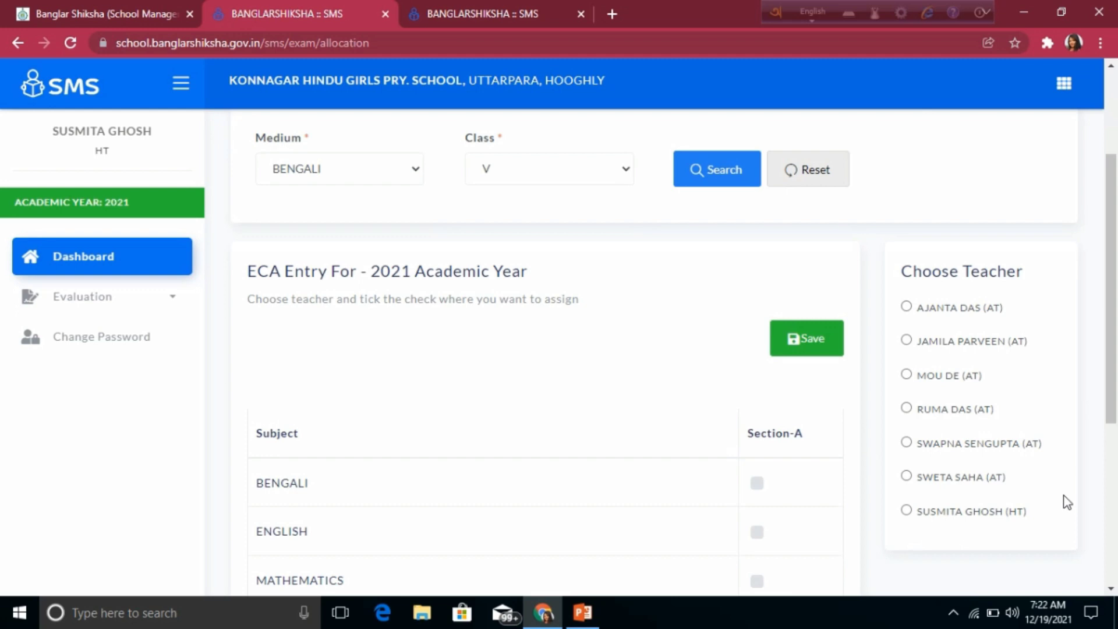
pyautogui.scroll(-2, 1067, 502)
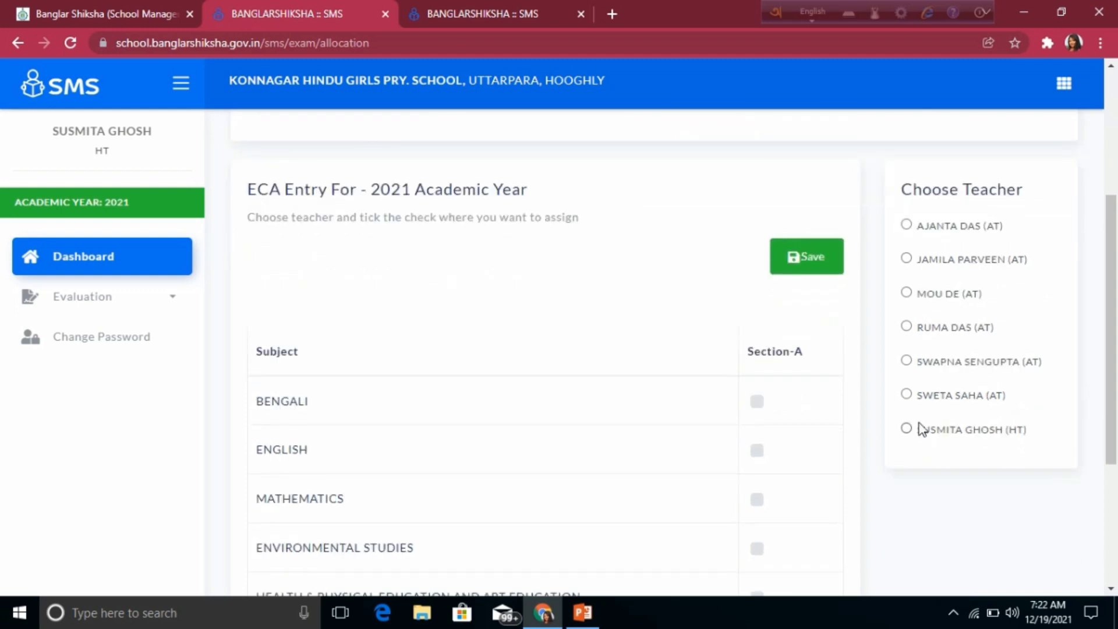
pyautogui.click(906, 395)
pyautogui.scroll(-3, 844, 524)
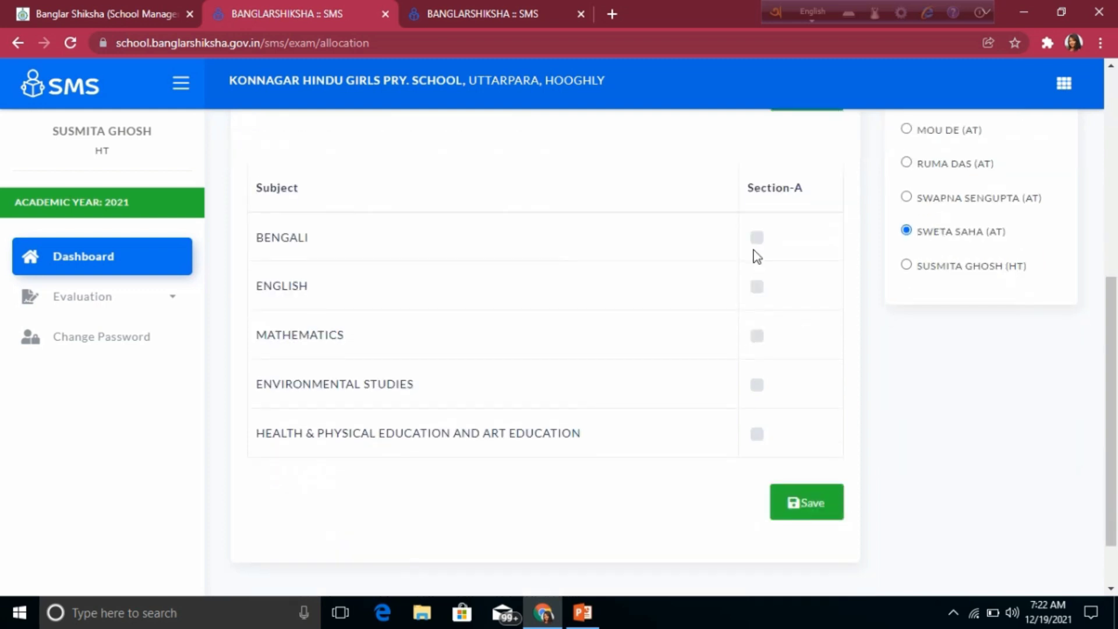
pyautogui.click(756, 238)
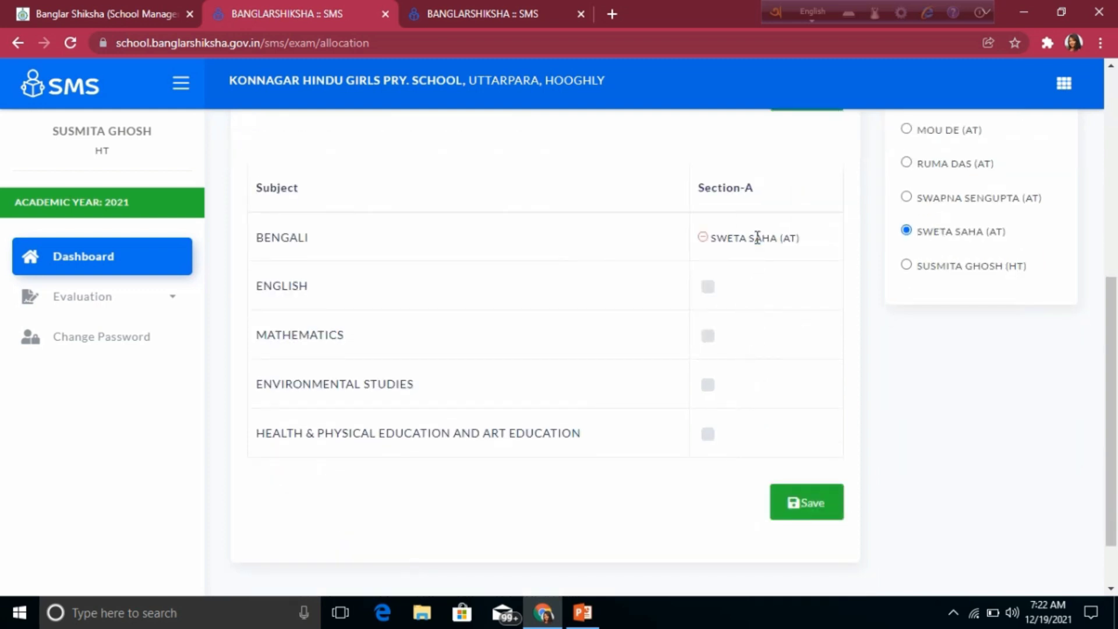
pyautogui.click(709, 289)
pyautogui.click(707, 336)
pyautogui.click(709, 385)
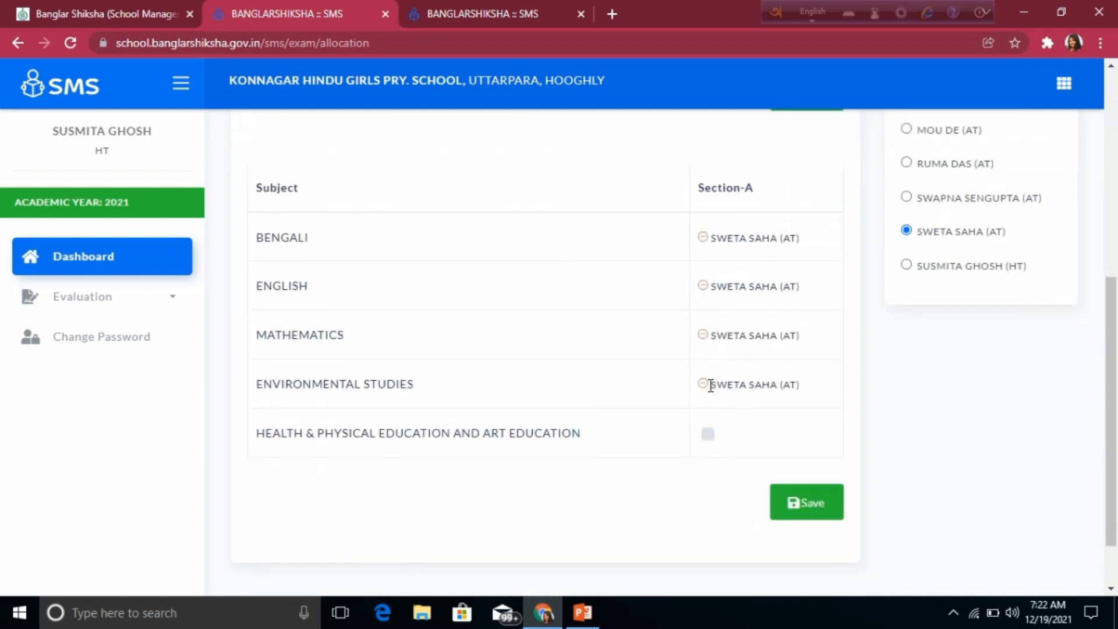
pyautogui.click(710, 435)
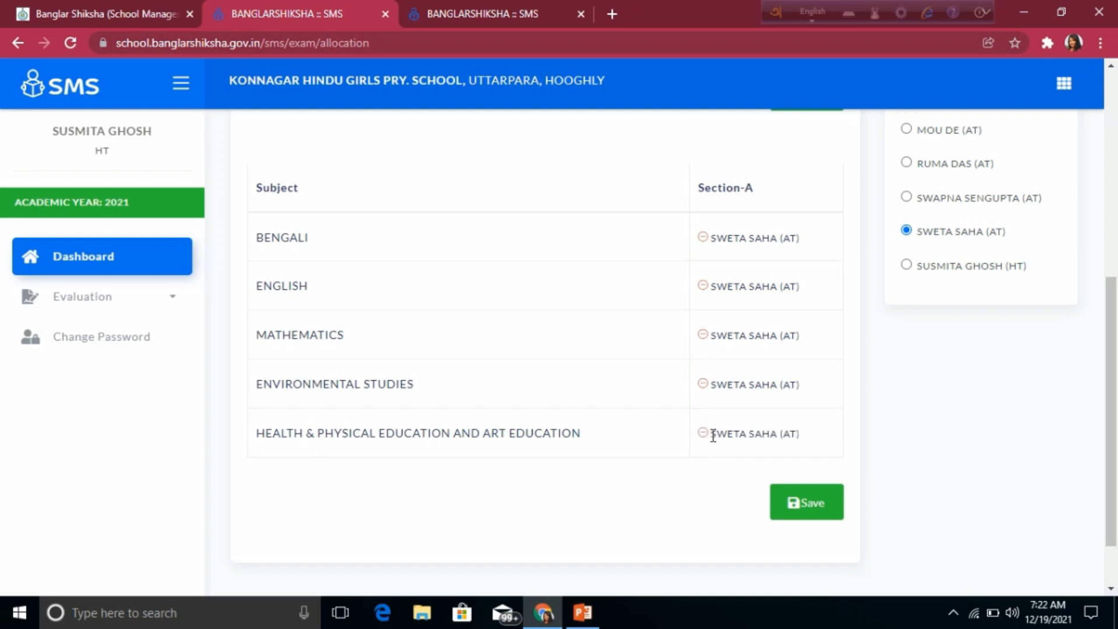
pyautogui.click(813, 508)
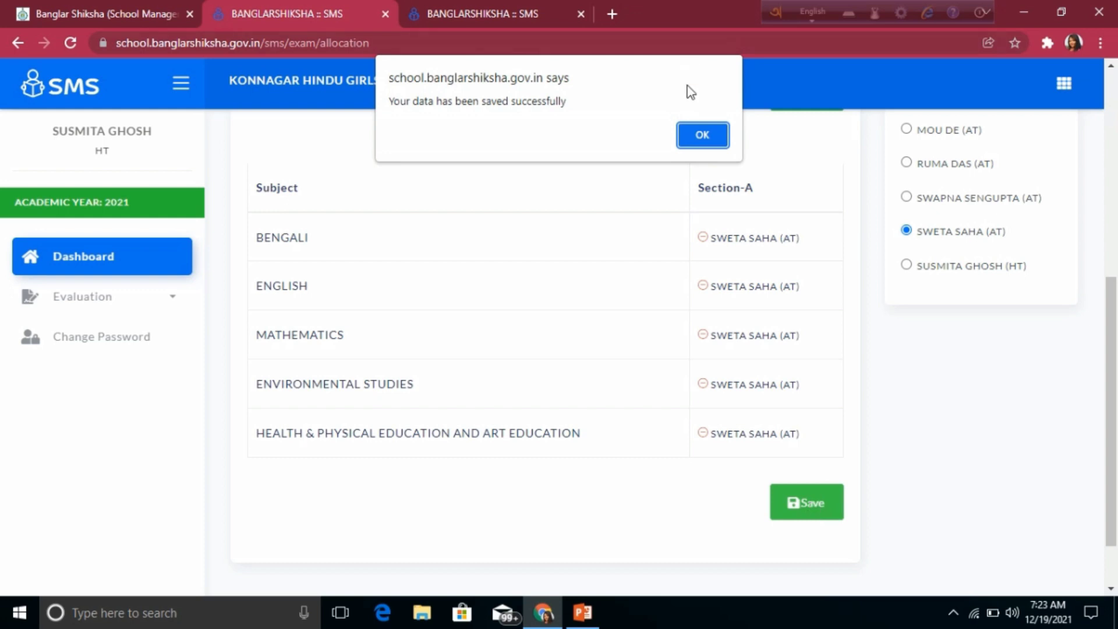
pyautogui.click(700, 137)
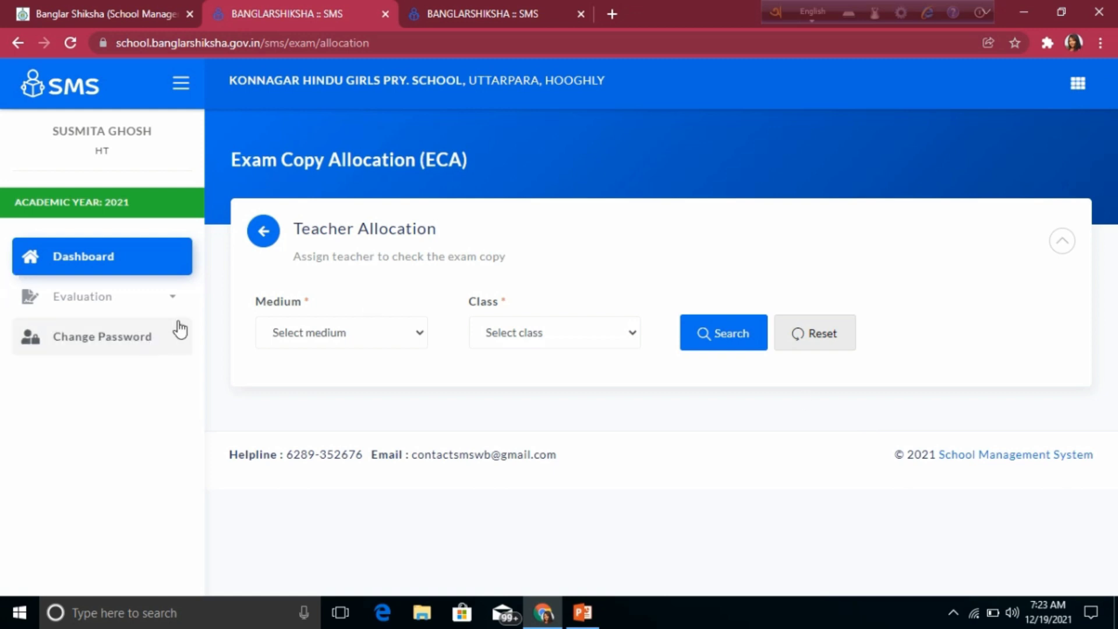
# Step: Go to Marks Entry under Evaluation, which returns a Database Error page
pyautogui.click(143, 301)
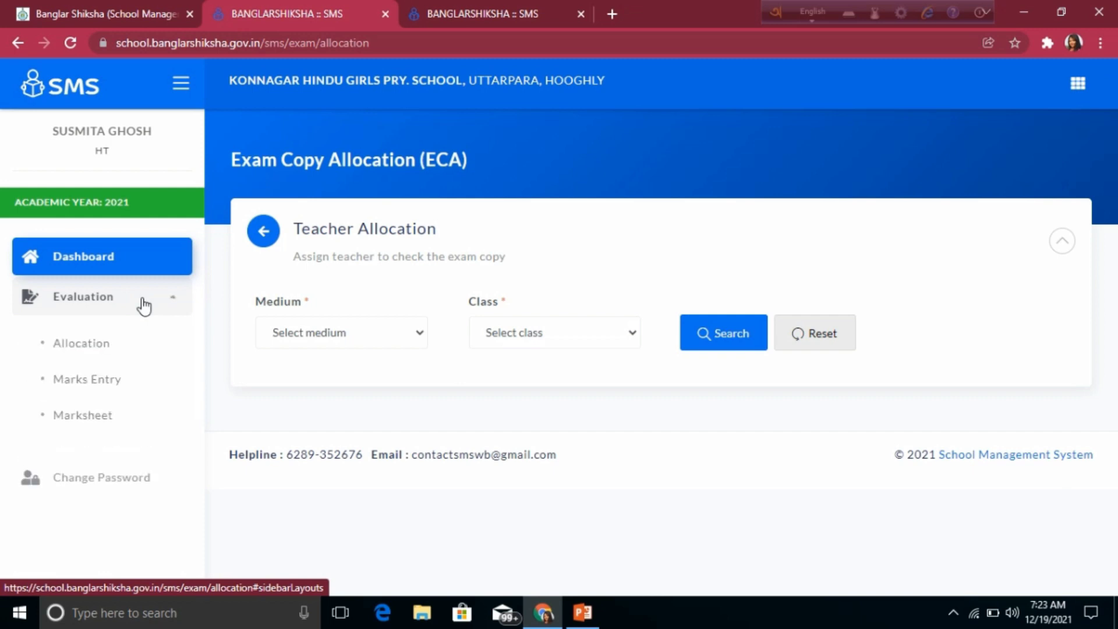
pyautogui.click(91, 381)
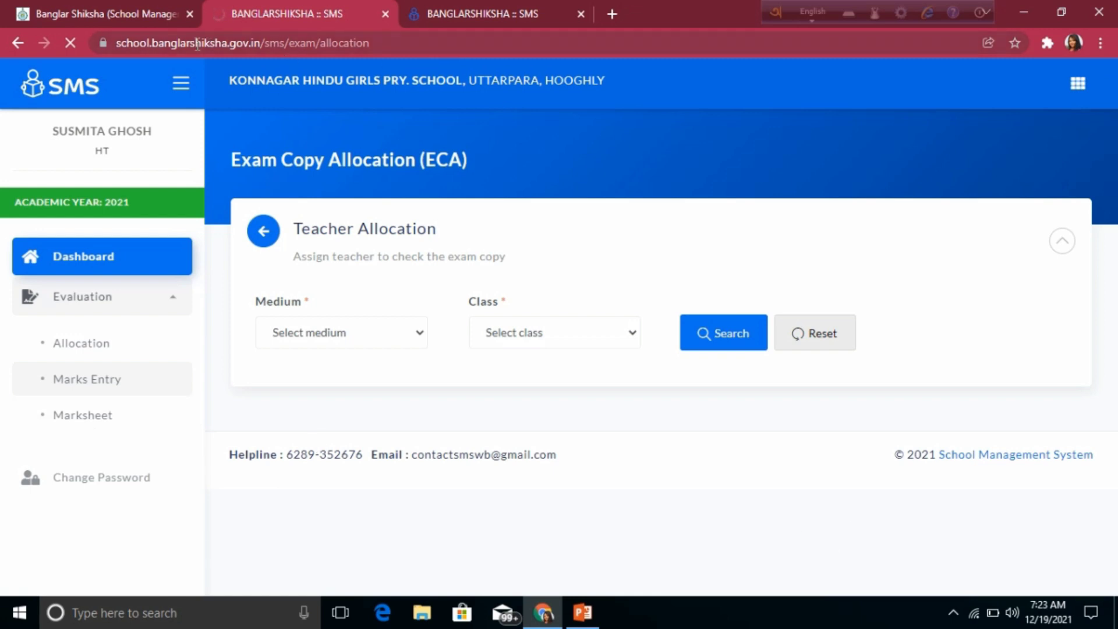
pyautogui.moveTo(559, 6)
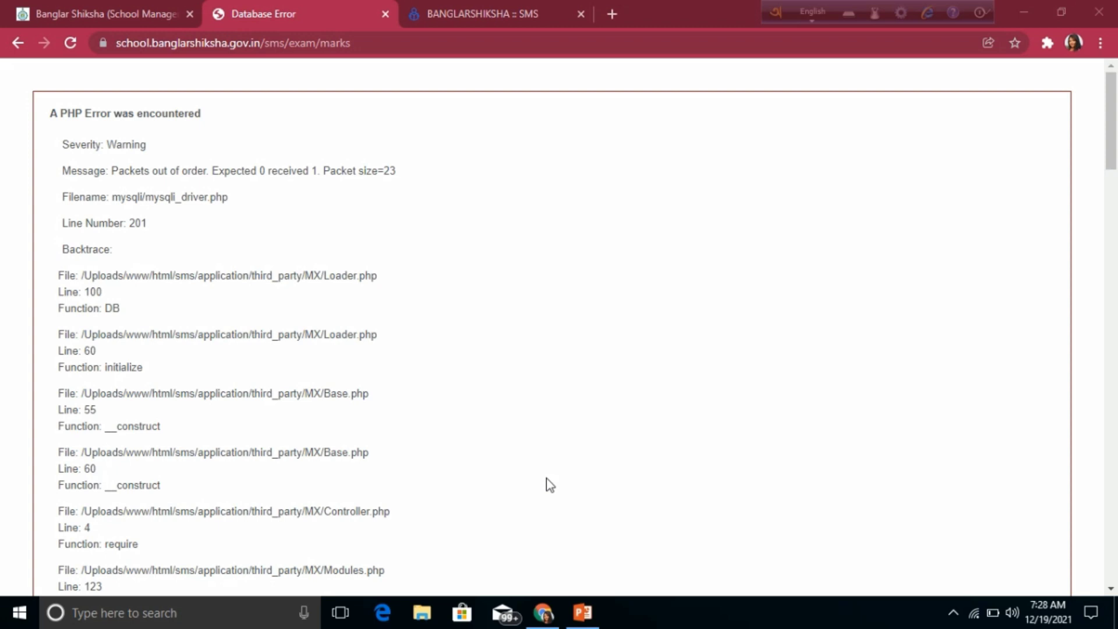
# Step: Switch to the BANGLARSHIKSHA :: SMS tab showing the School/HoI dashboard
pyautogui.click(511, 9)
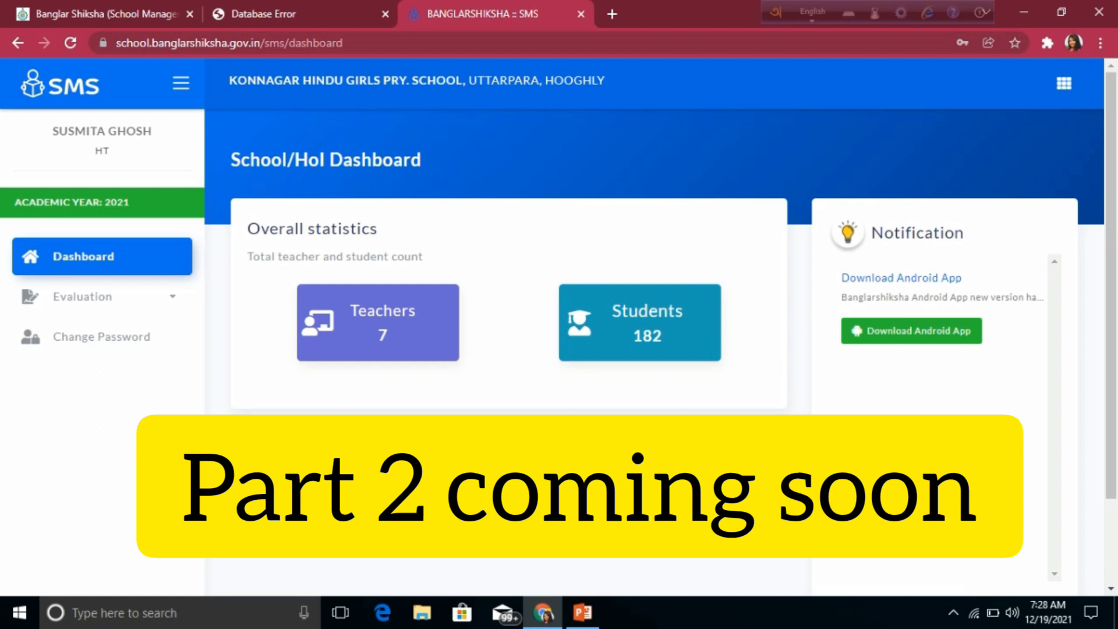
# Step: Expand Evaluation in the sidebar to show Allocation, Marks Entry and Marksheet
pyautogui.click(143, 313)
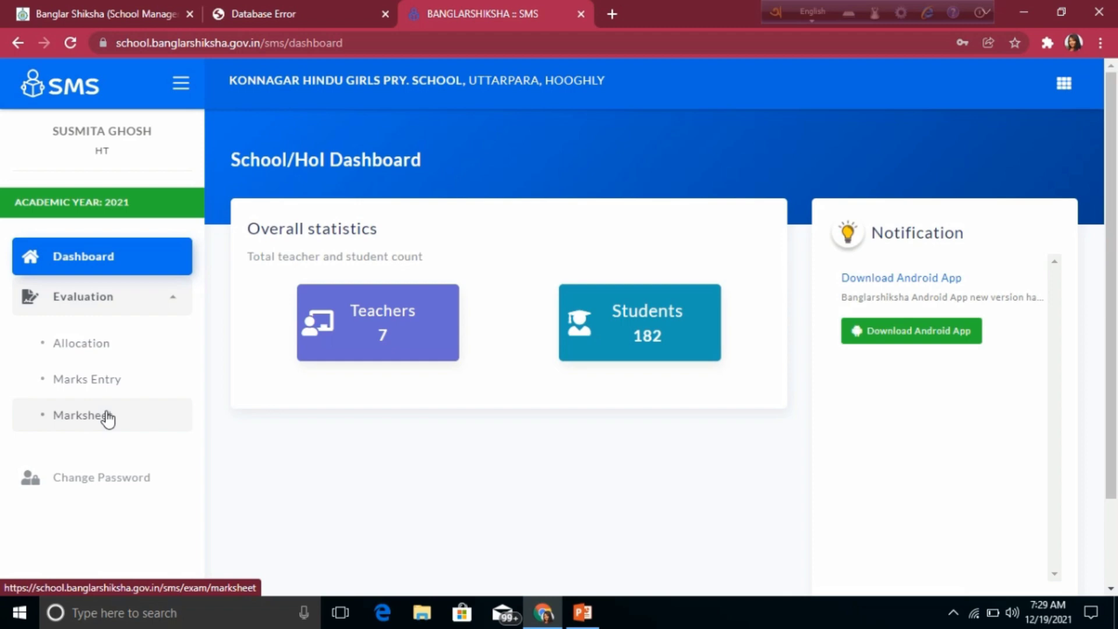
pyautogui.moveTo(499, 9)
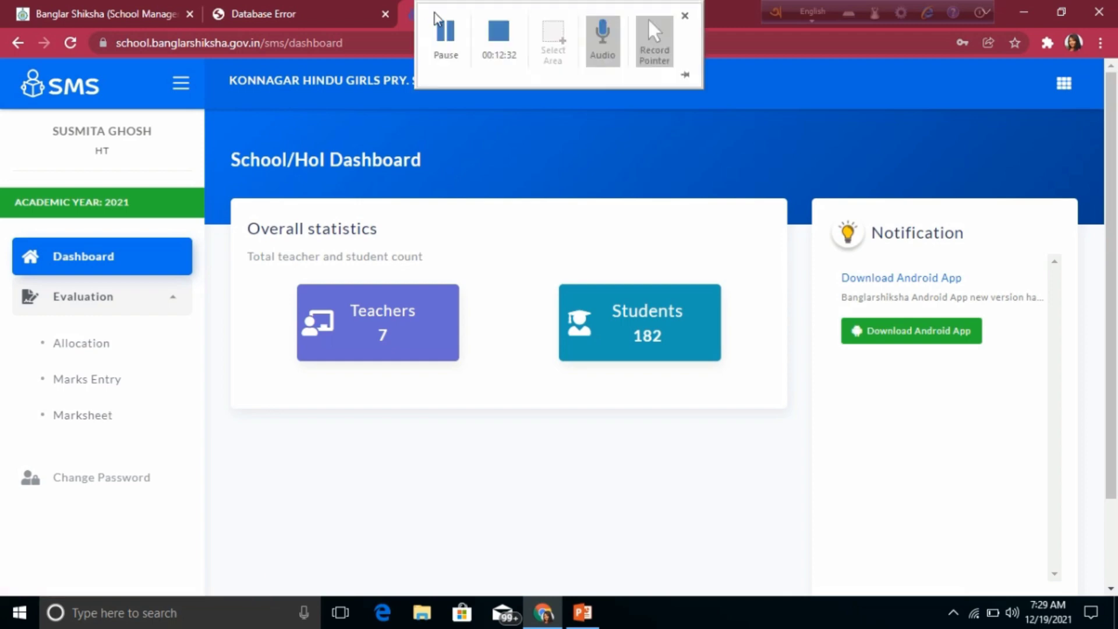